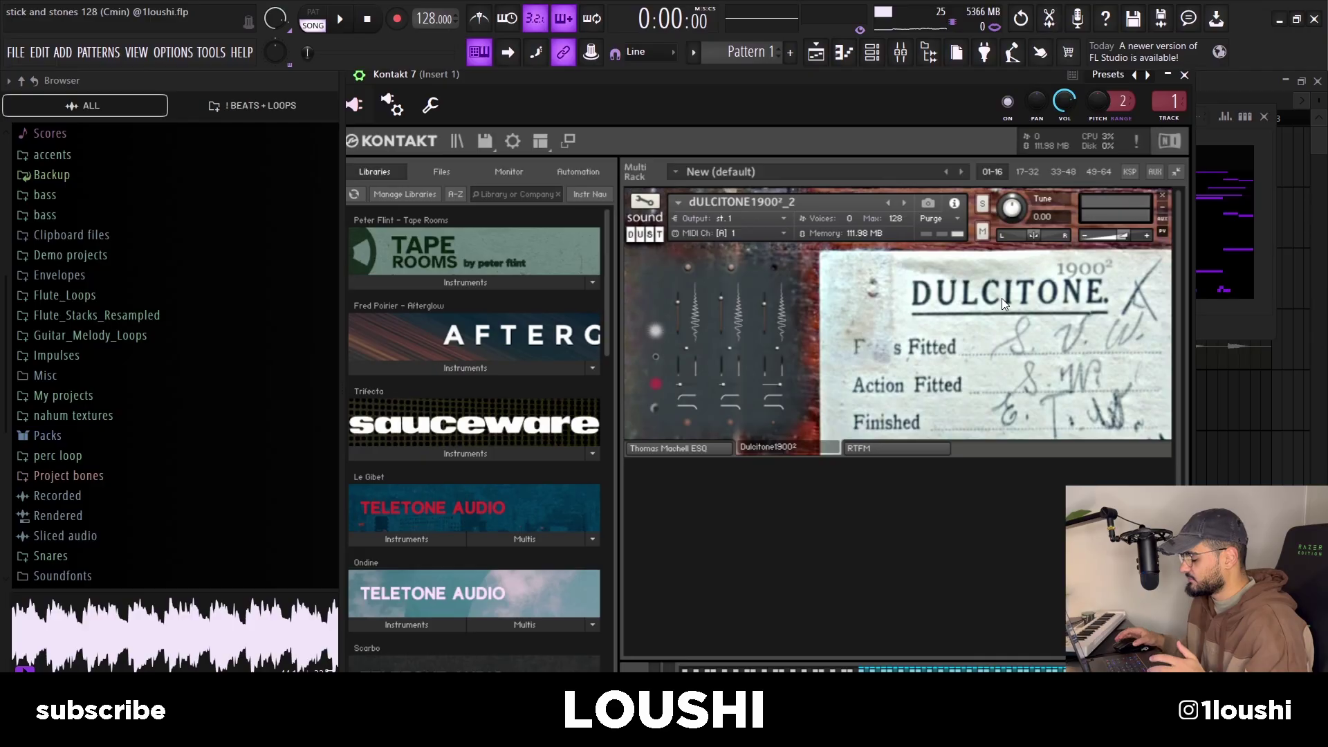
Inspect the Dulcitone instrument in Kontakt 7 and its melody in the piano roll
right_click(779, 334)
right_click(984, 590)
scroll(983, 590, up, 1)
scroll(981, 574, down, 1)
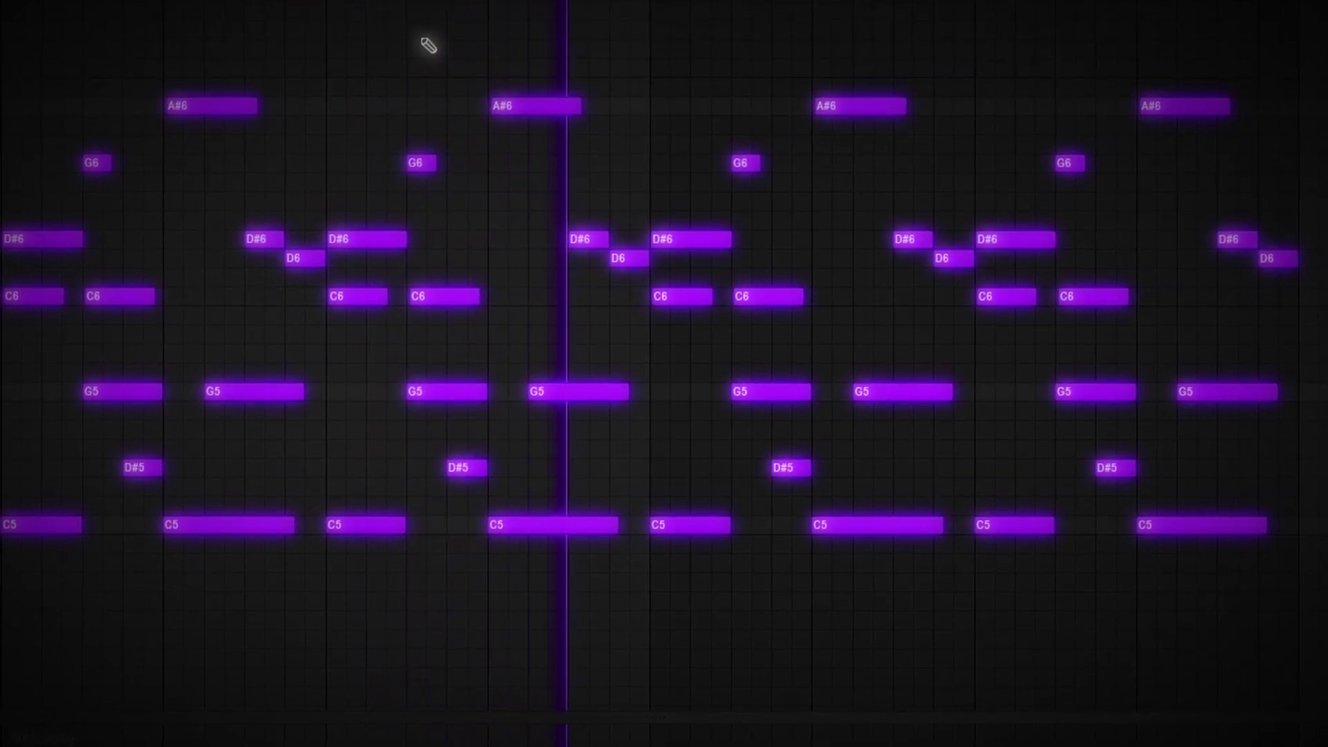
Delete the repeated melody notes from bar 3 onward and the lower C5, D#5 and G5 notes in bars 1 and 2
drag(1282, 516, 642, 153)
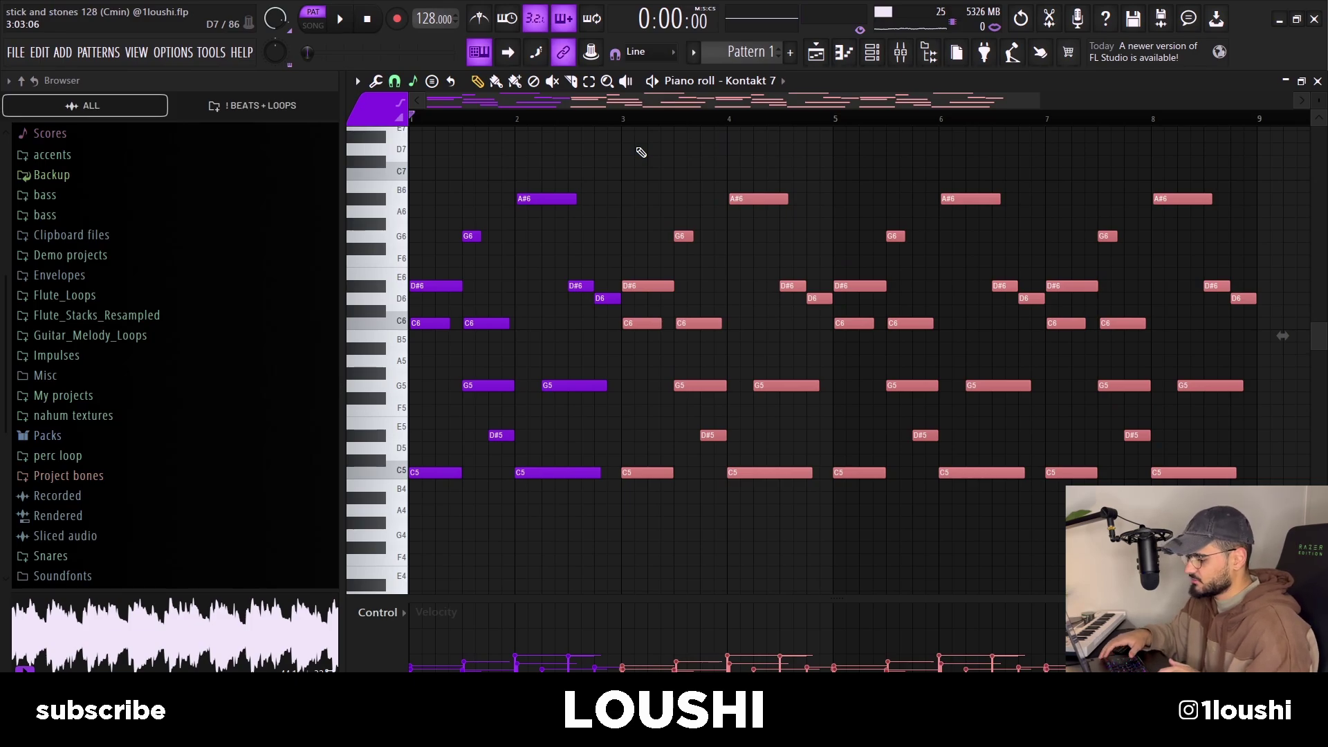
key(Delete)
drag(440, 359, 592, 512)
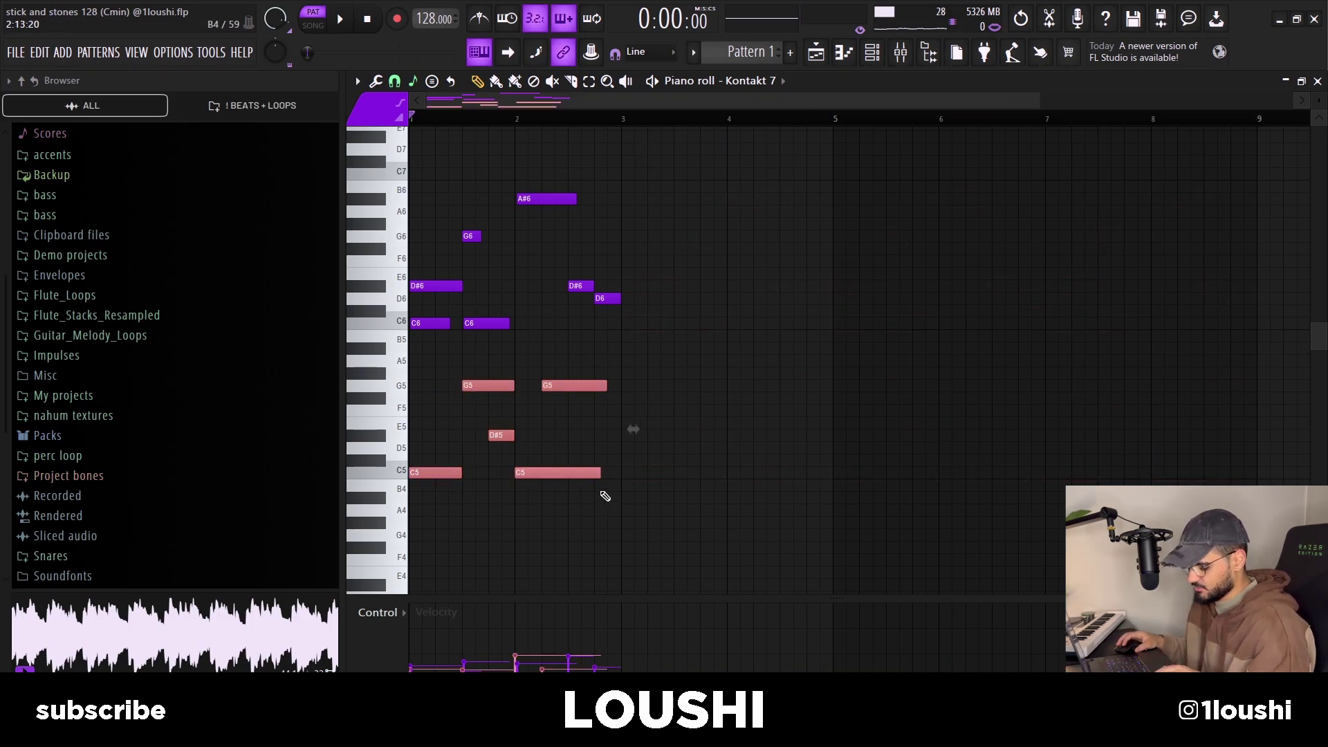
key(Delete)
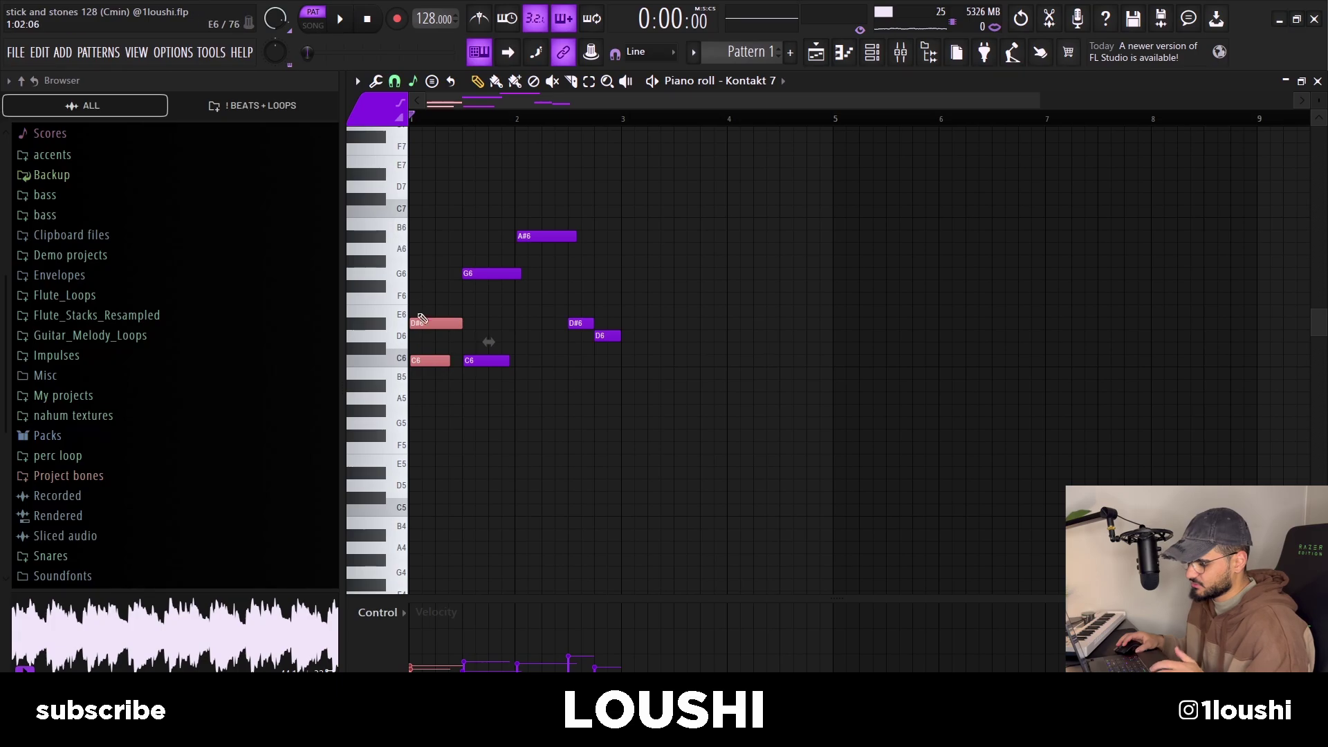
Examine the upper and lower note groups of the two-bar Kontakt 7 melody by selecting them separately
drag(480, 259, 496, 378)
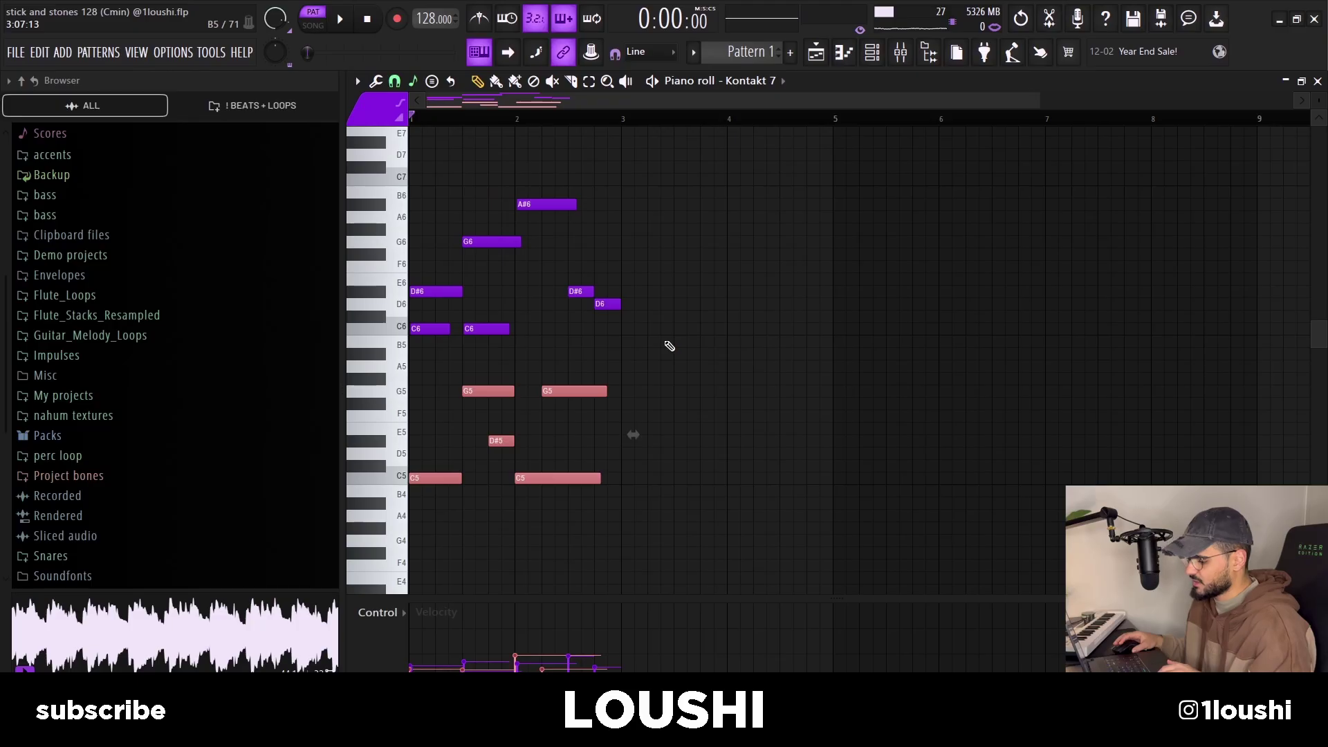
drag(658, 332, 410, 187)
drag(432, 373, 676, 521)
scroll(676, 521, down, 1)
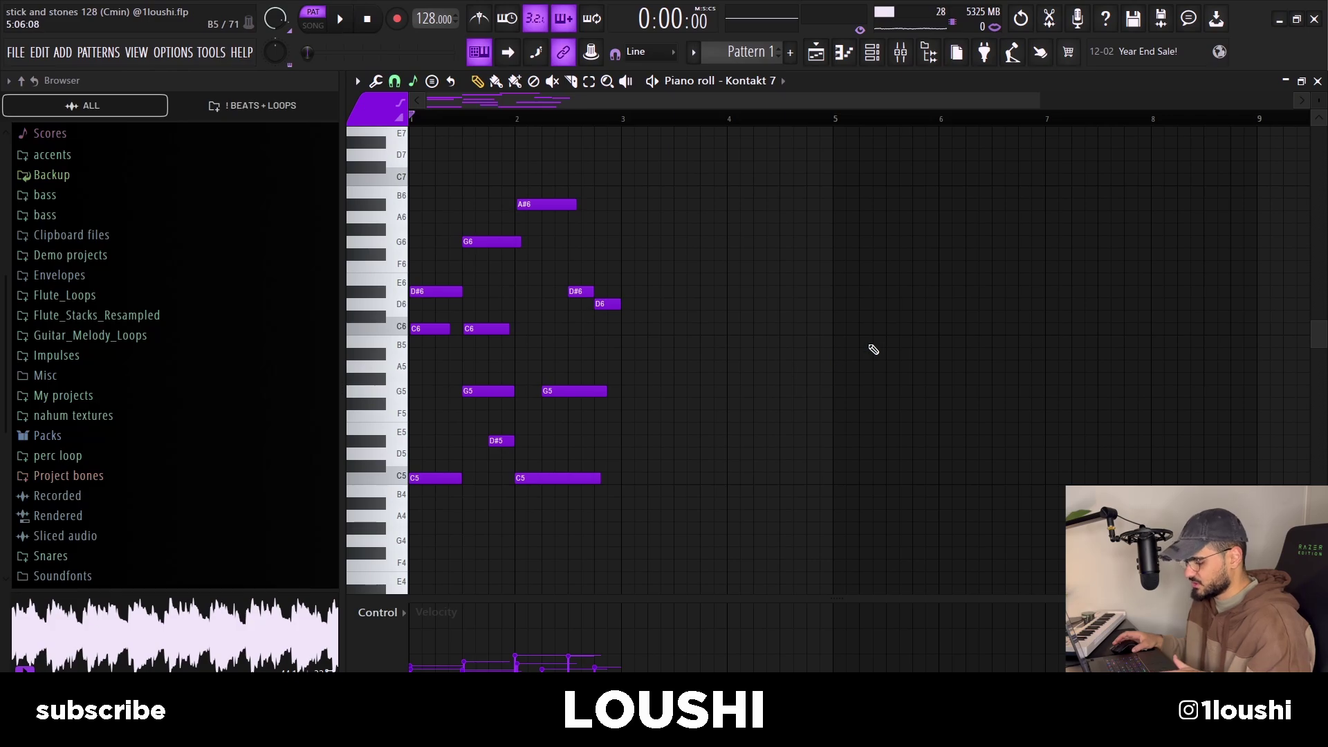
Duplicate the two-bar melody three times to fill eight bars, and clear the note selection
key(ctrl+b)
key(ctrl+b)
key(ctrl+b)
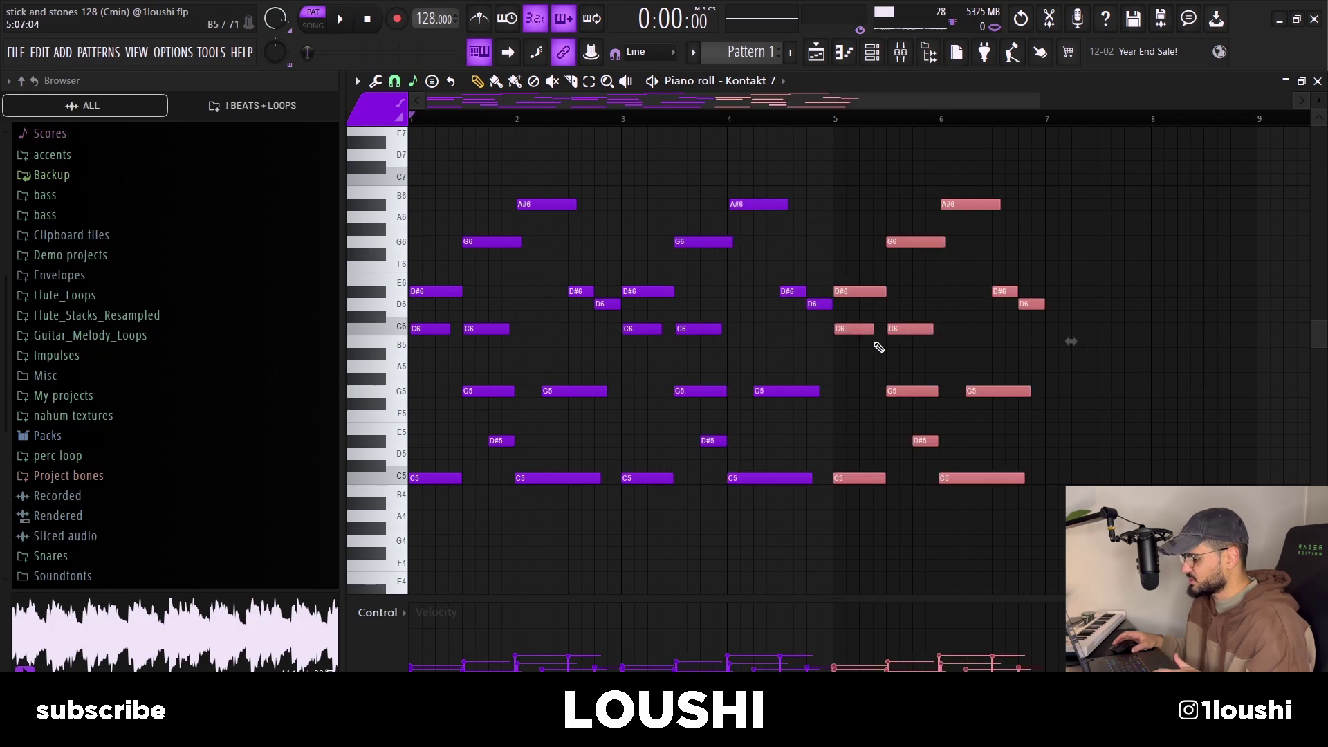
click(946, 223)
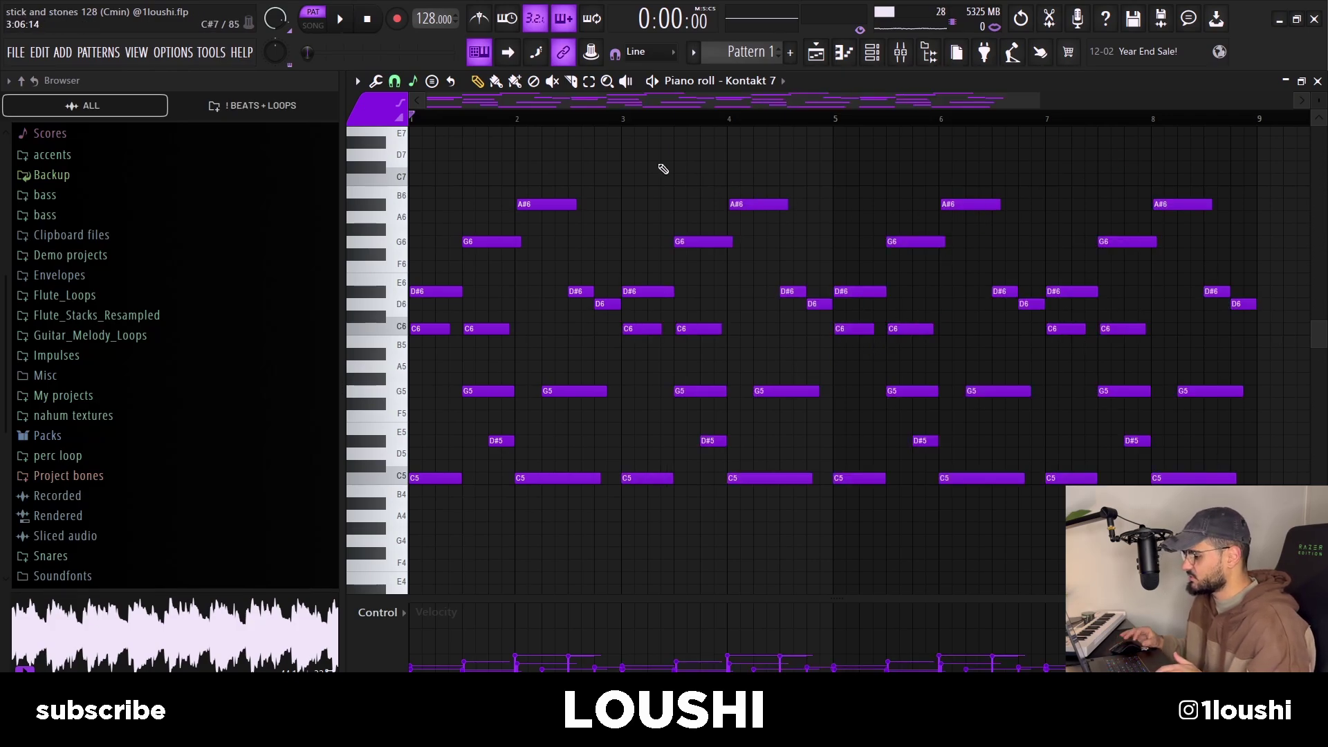
Inspect the DAWLP effect on mixer Insert 1, and the DAWLP and Fruity parametric EQ 2 effects on Insert 2
key(F9)
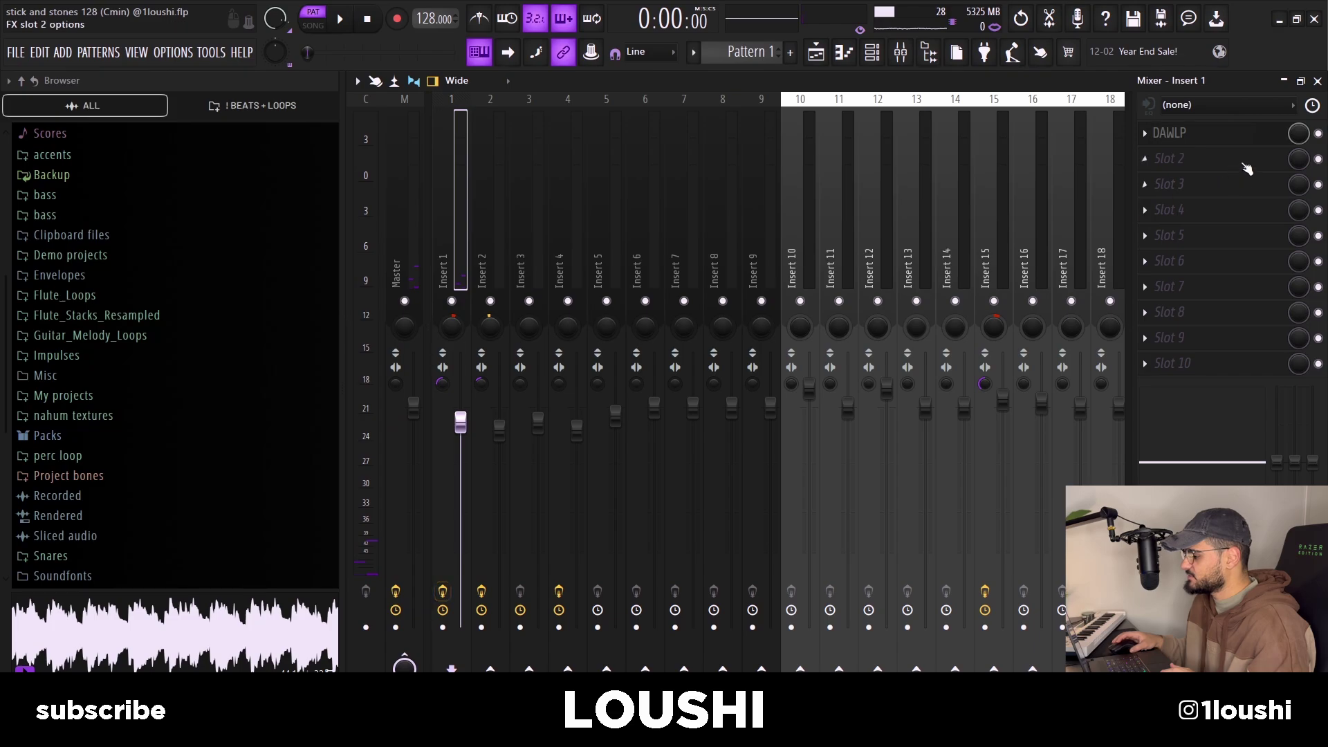
click(1245, 137)
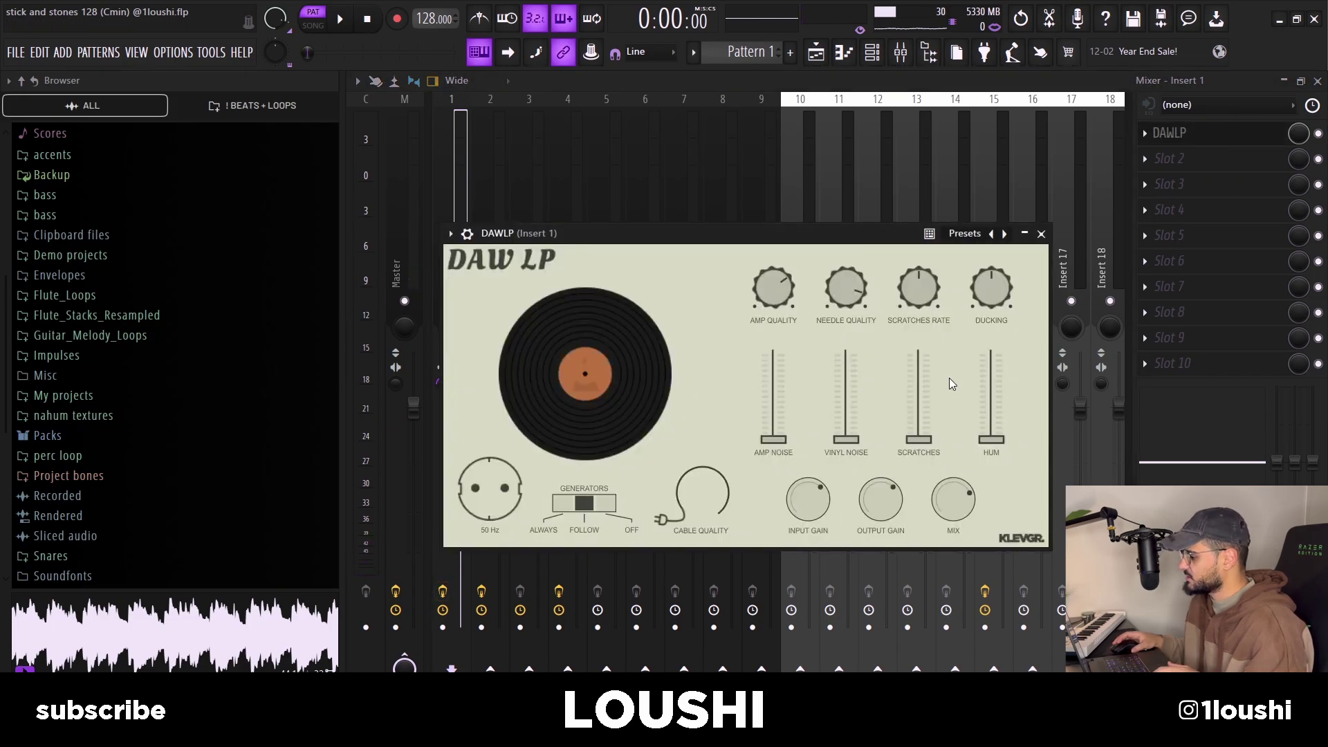
click(1041, 234)
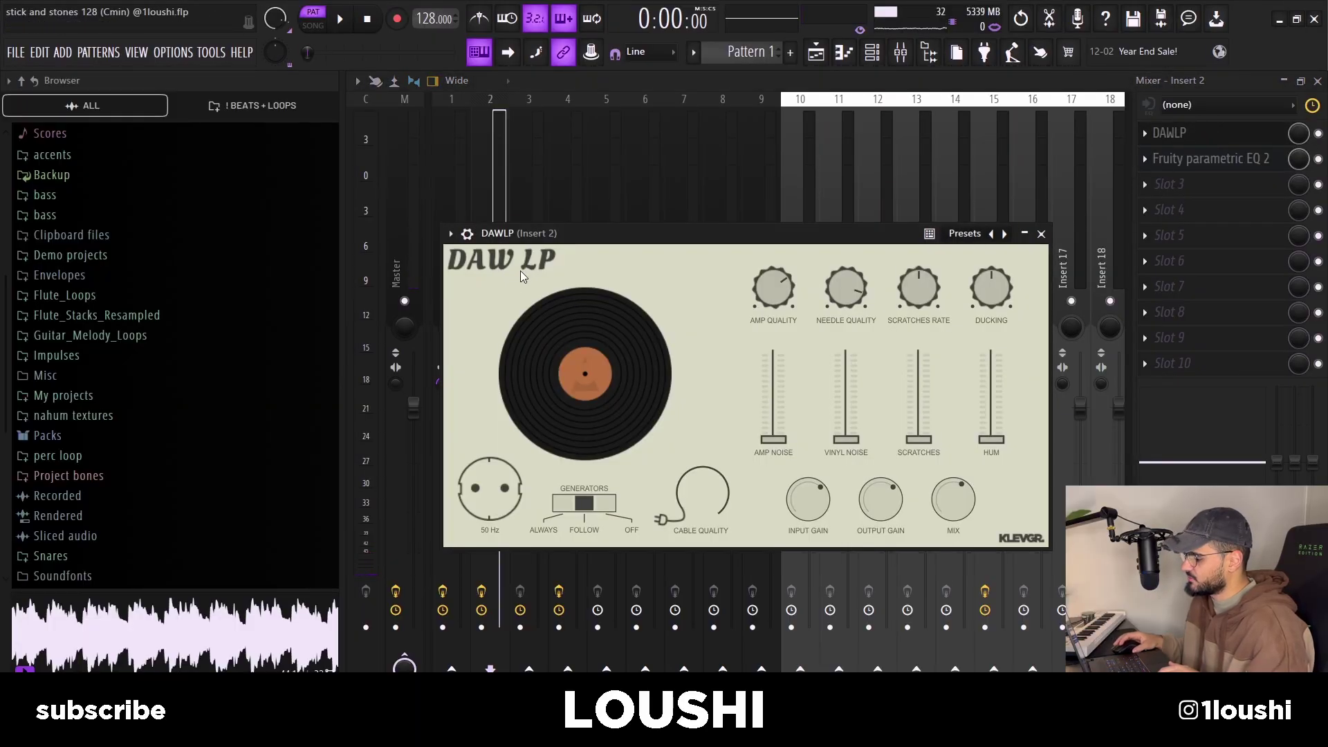
click(1219, 160)
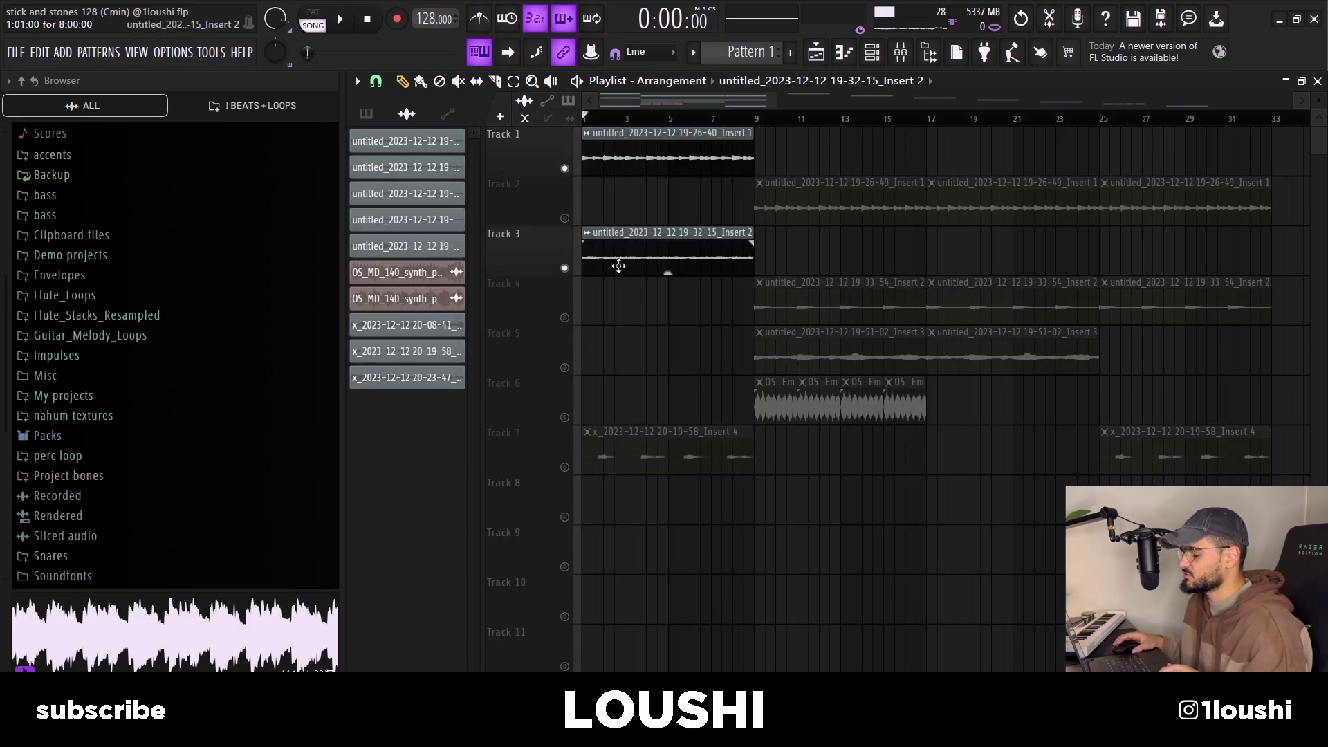
Audition the soloed clips on Track 7 and view the Flute Staccatos instrument behind them
alt+scroll(647, 263, down, 1)
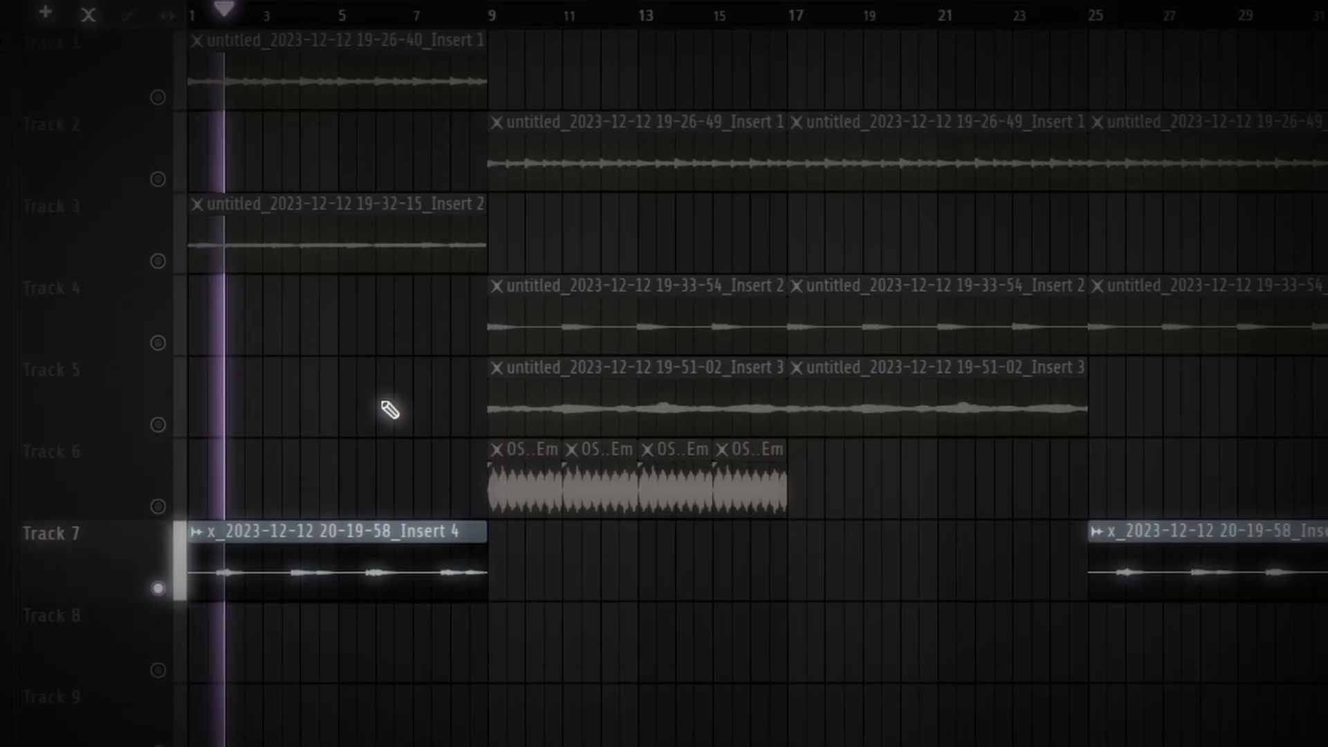
click(299, 21)
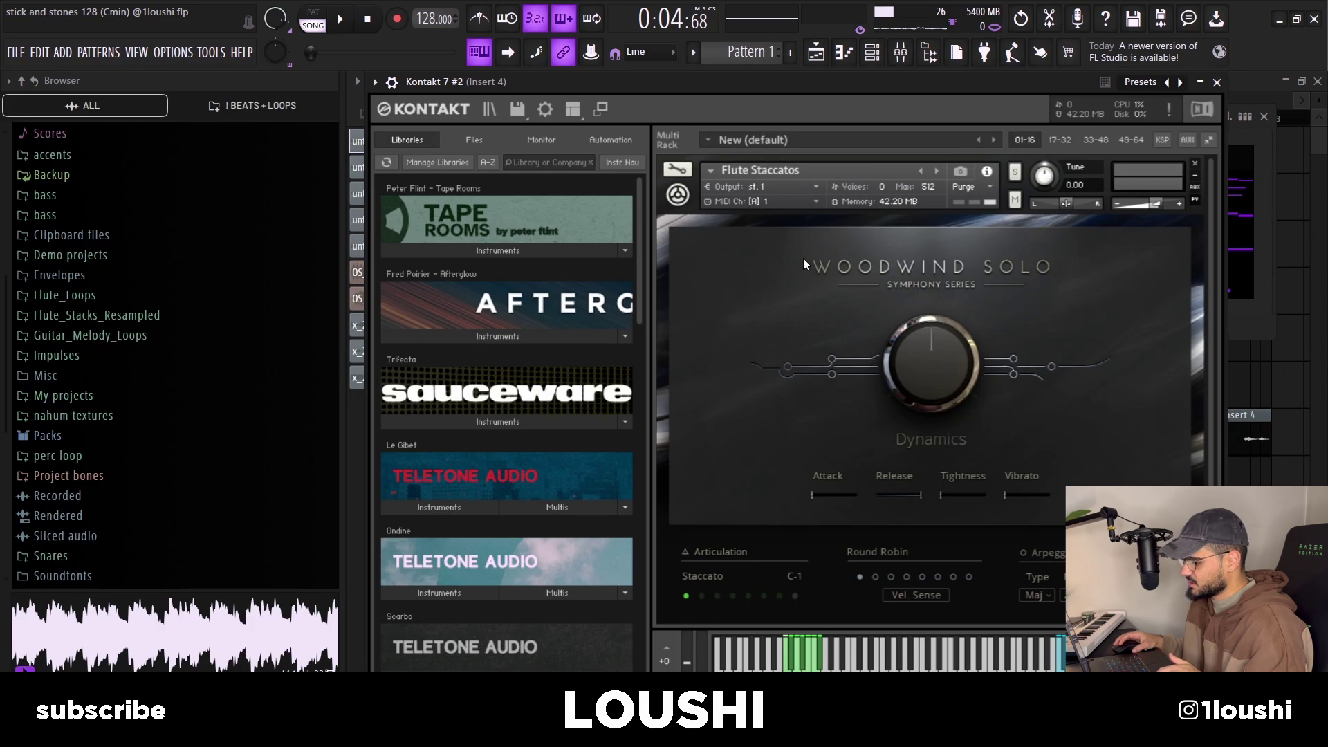
click(1217, 81)
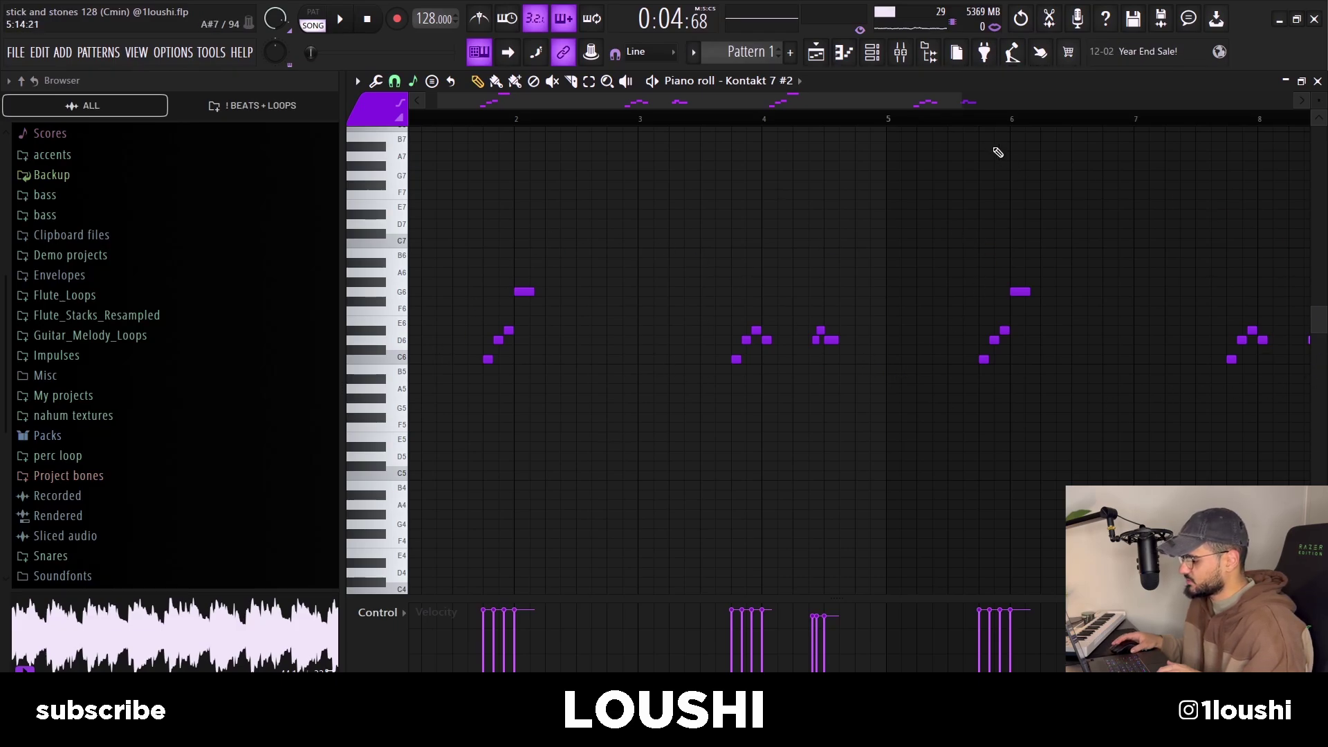
Play back the flute melody in the Kontakt 7 #2 piano roll
scroll(988, 123, down, 3)
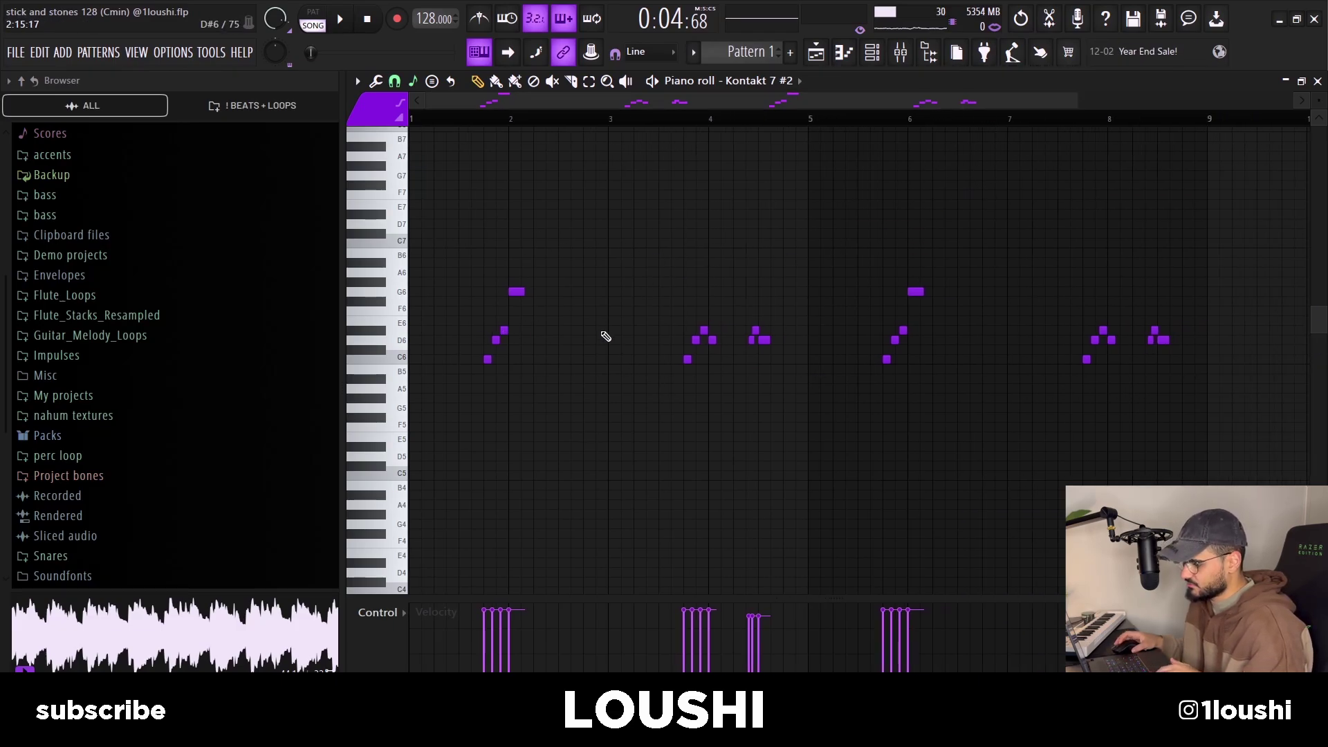
key(space)
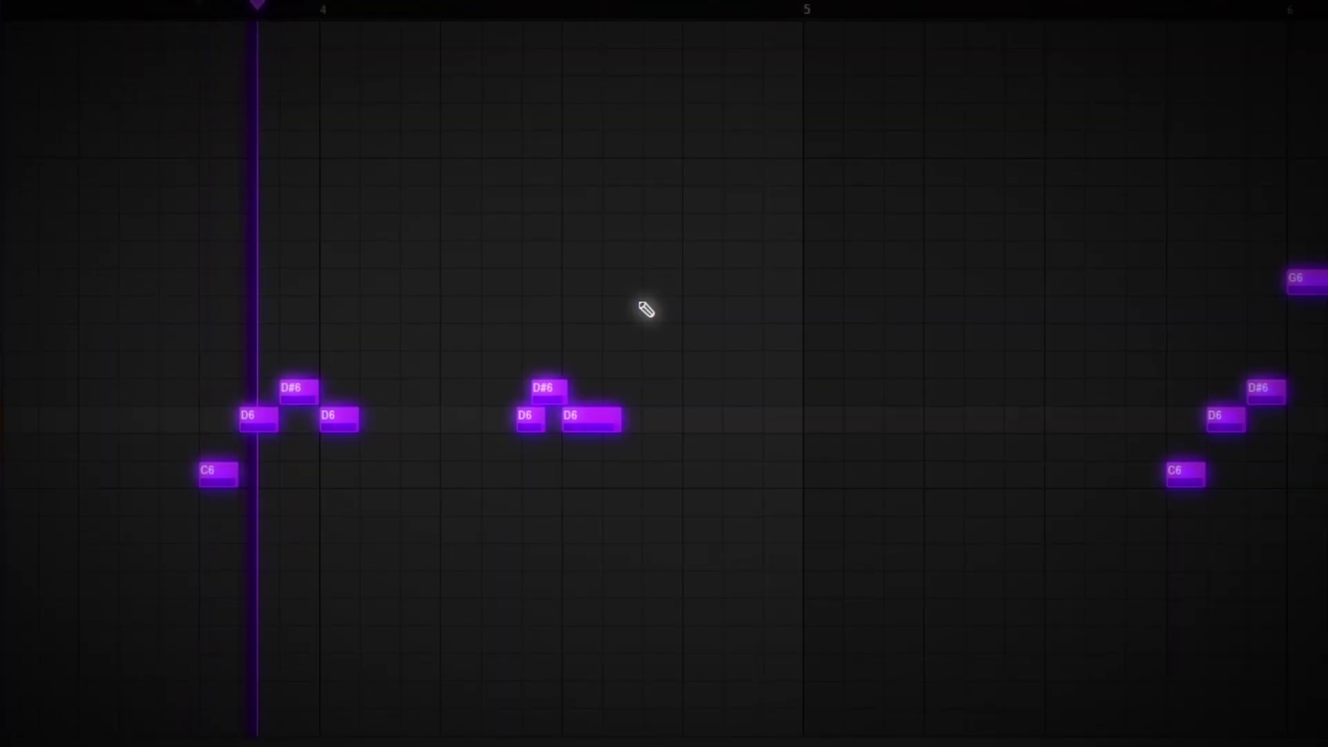
scroll(646, 309, down, 3)
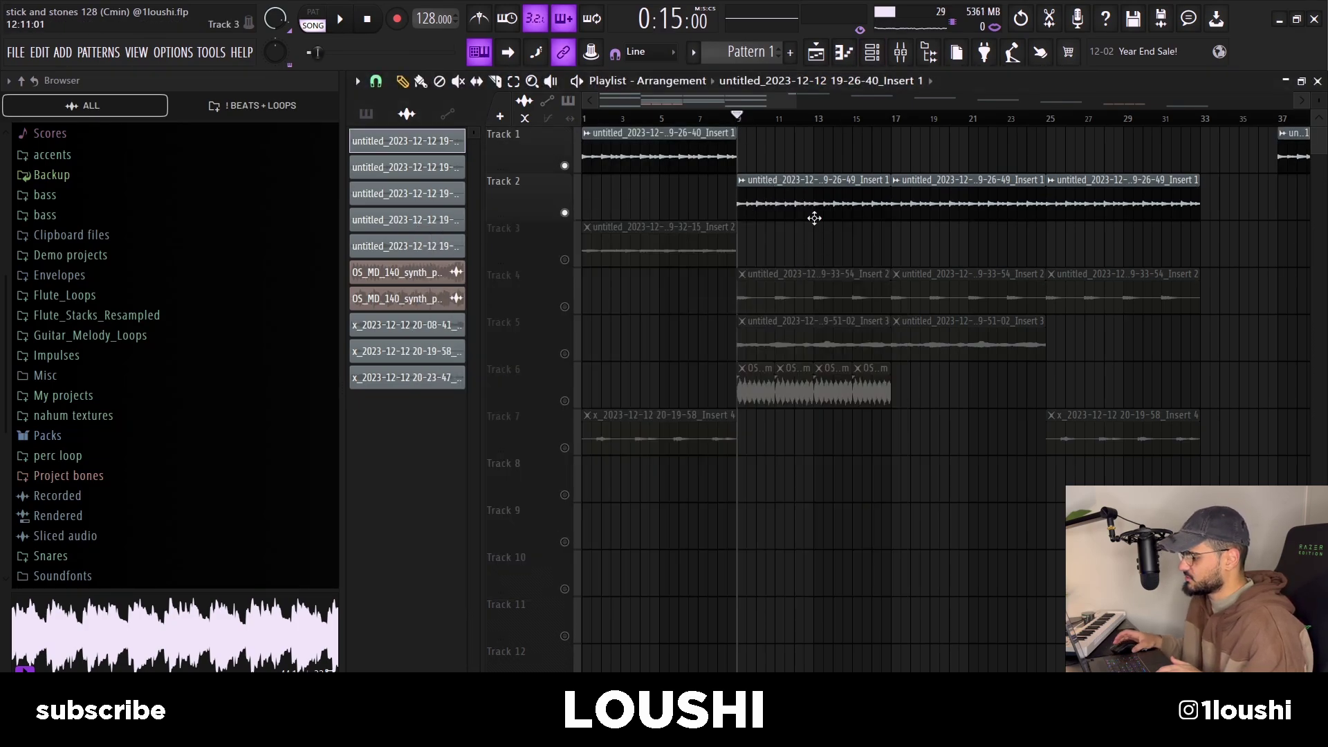
Examine the full range of the Kontakt 7 melody in the piano roll
key(F7)
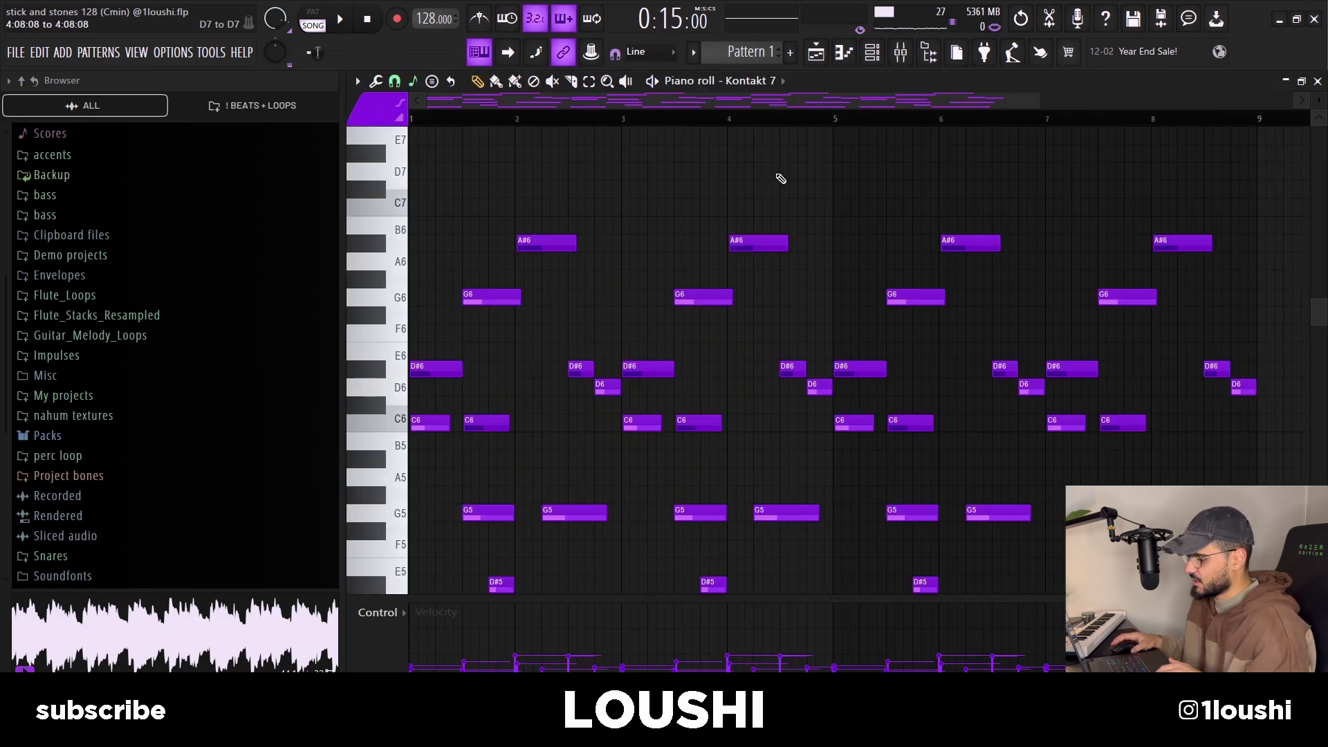
scroll(778, 181, down, 2)
scroll(878, 170, down, 2)
scroll(697, 124, up, 3)
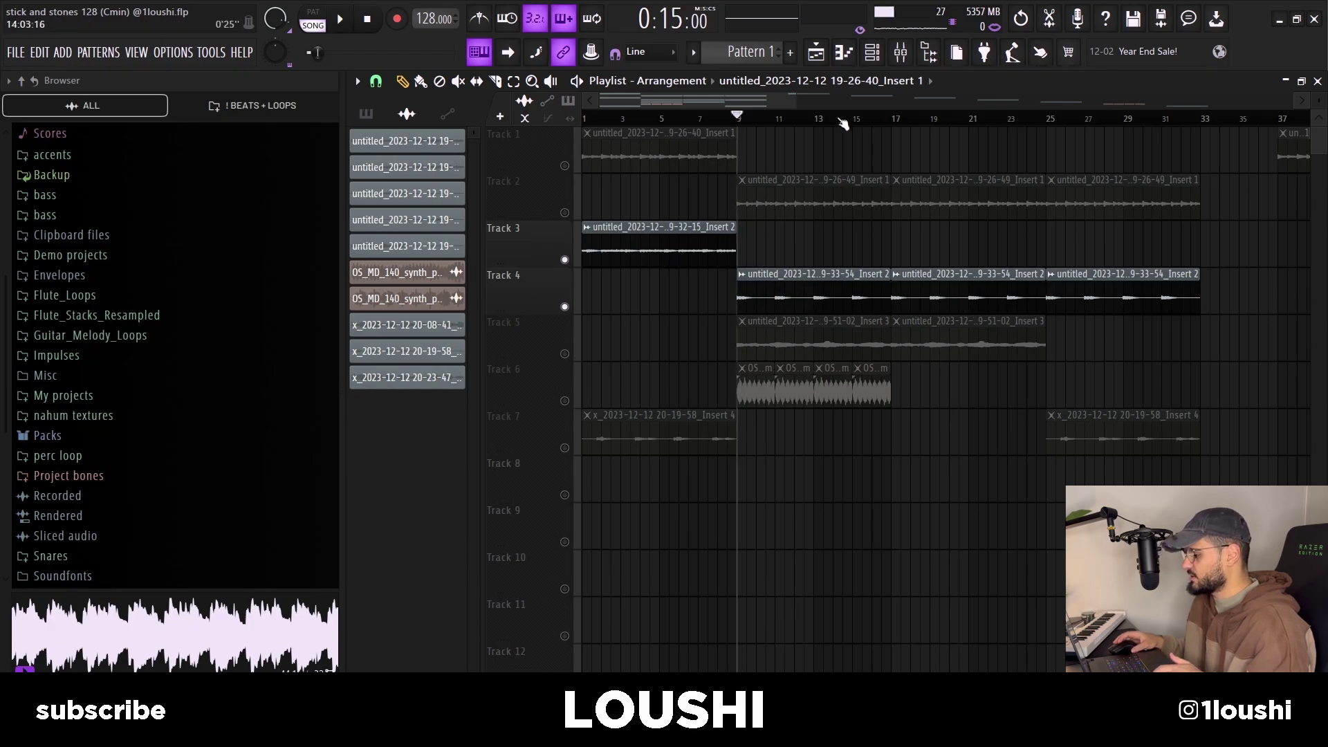
Open the chord notes of the Analog Lab V #2 channel in the piano roll
click(872, 51)
right_click(526, 234)
click(546, 245)
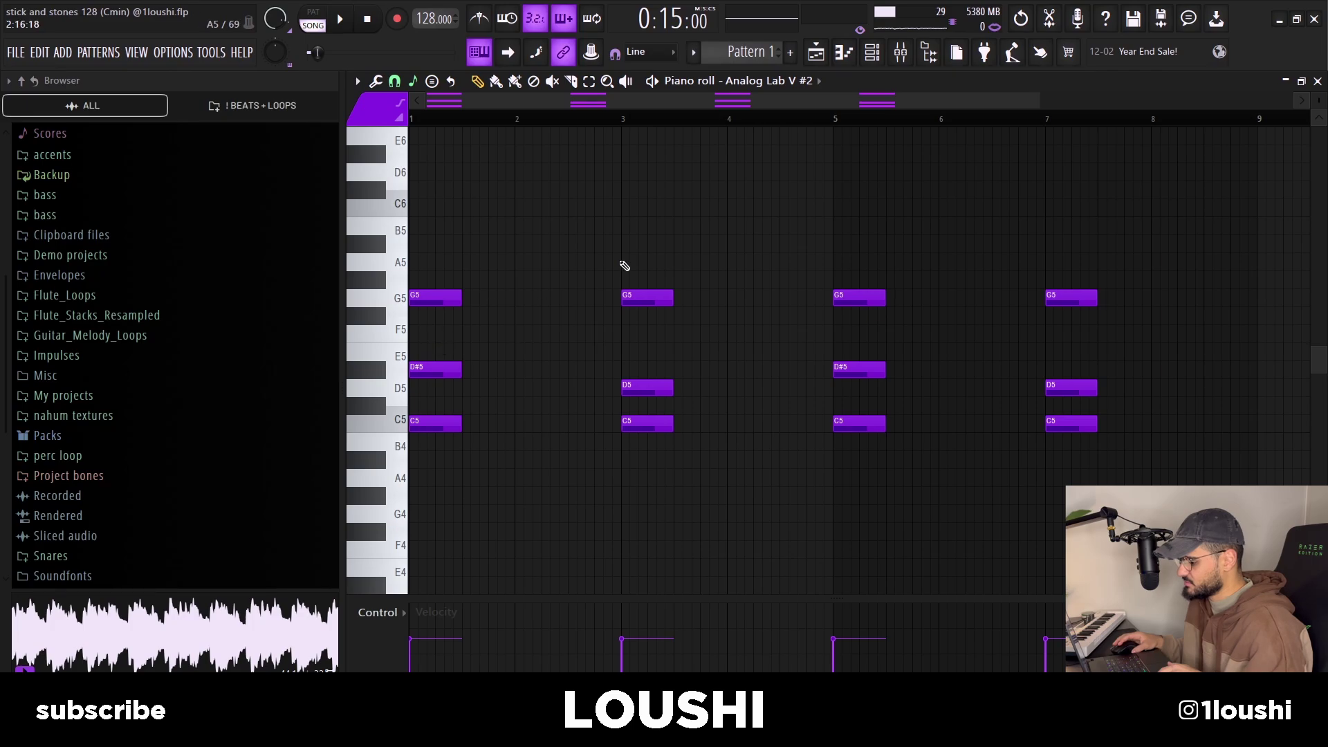
Try to copy the first C5, D#5 and G5 chord onto the chord at bar 3
drag(495, 443, 419, 298)
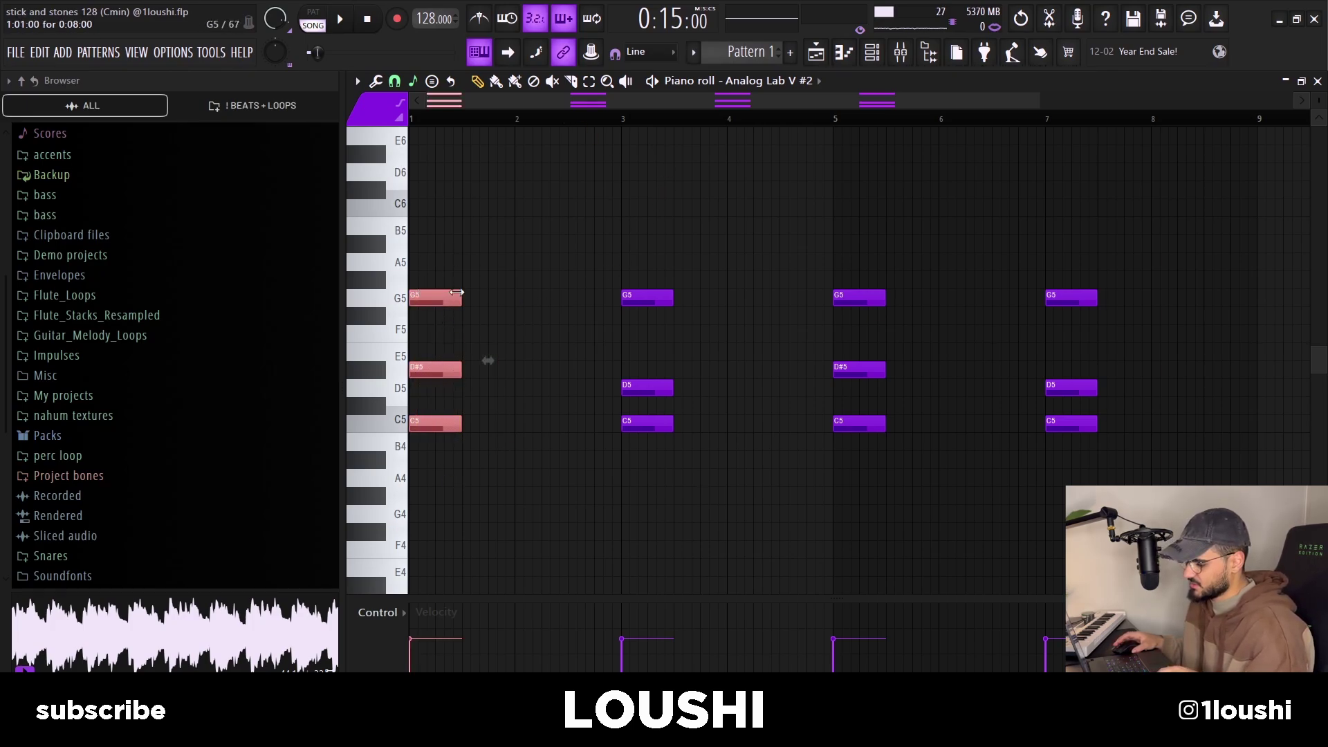
drag(437, 375, 650, 374)
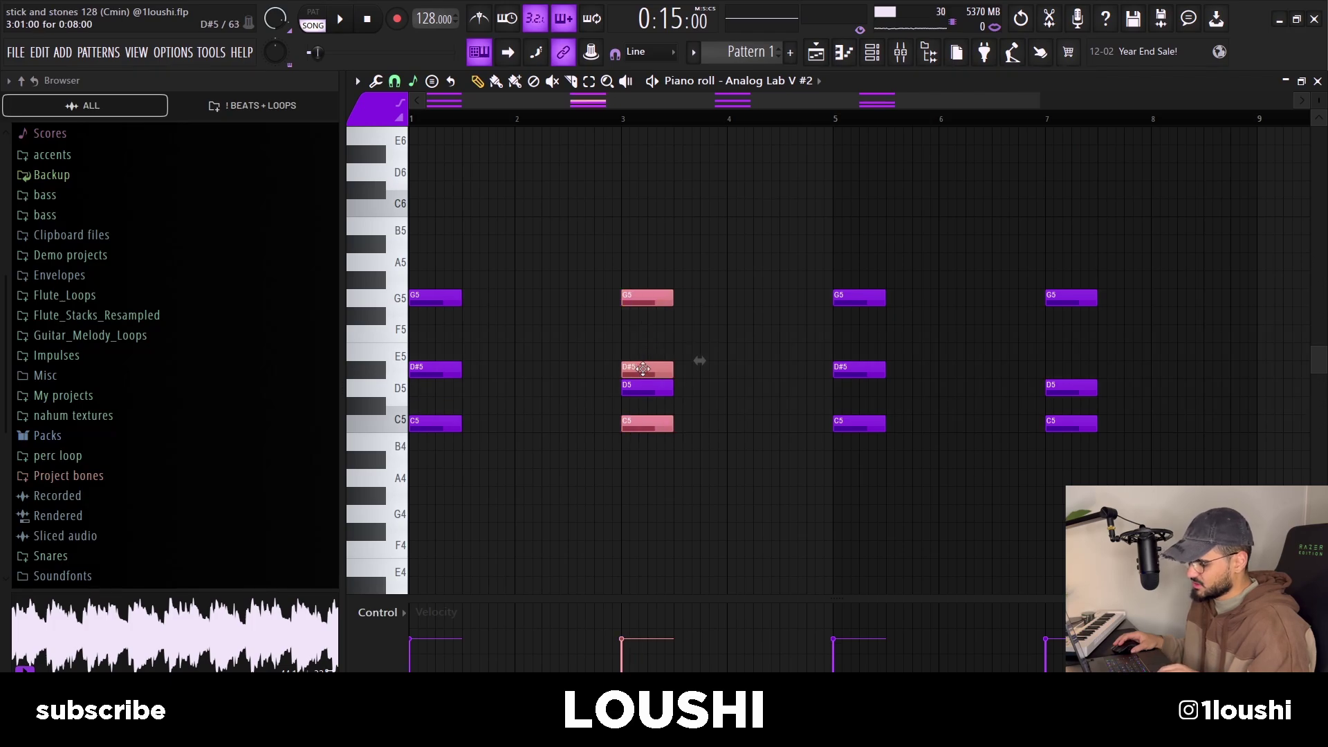
right_click(643, 305)
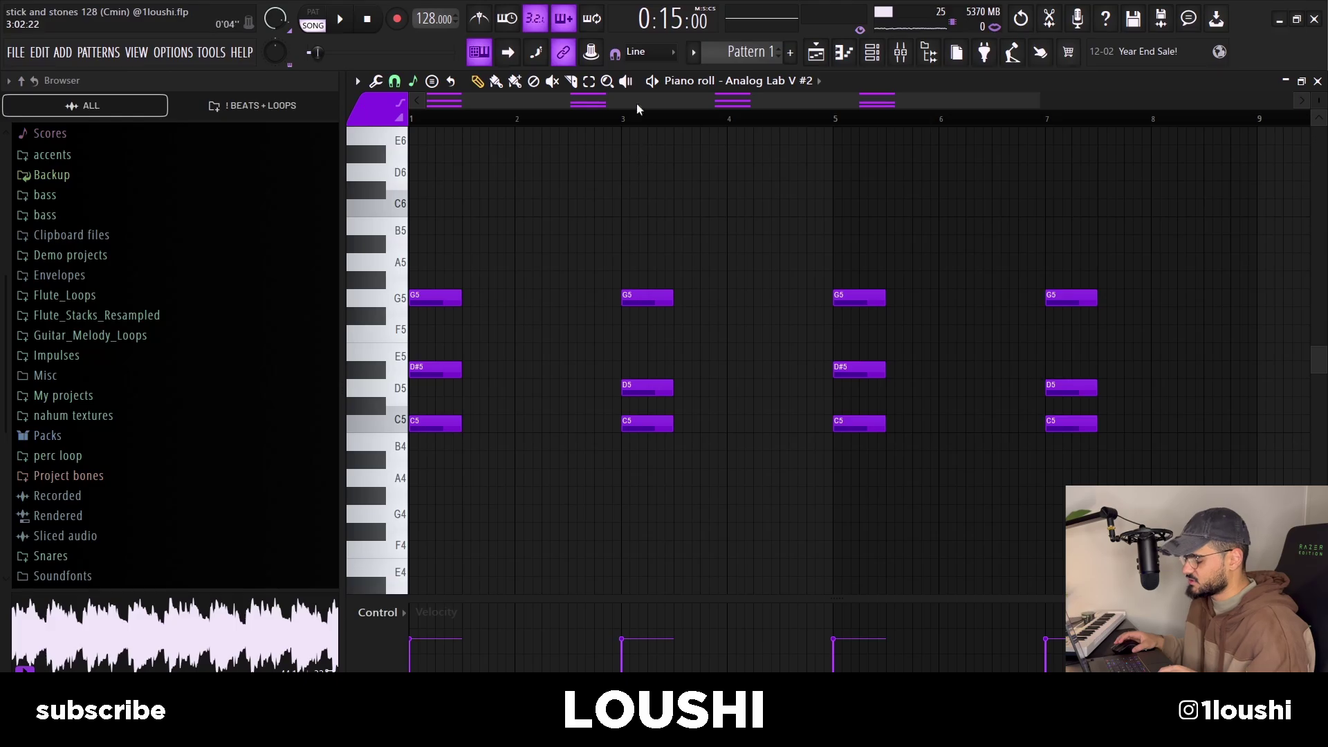
click(655, 85)
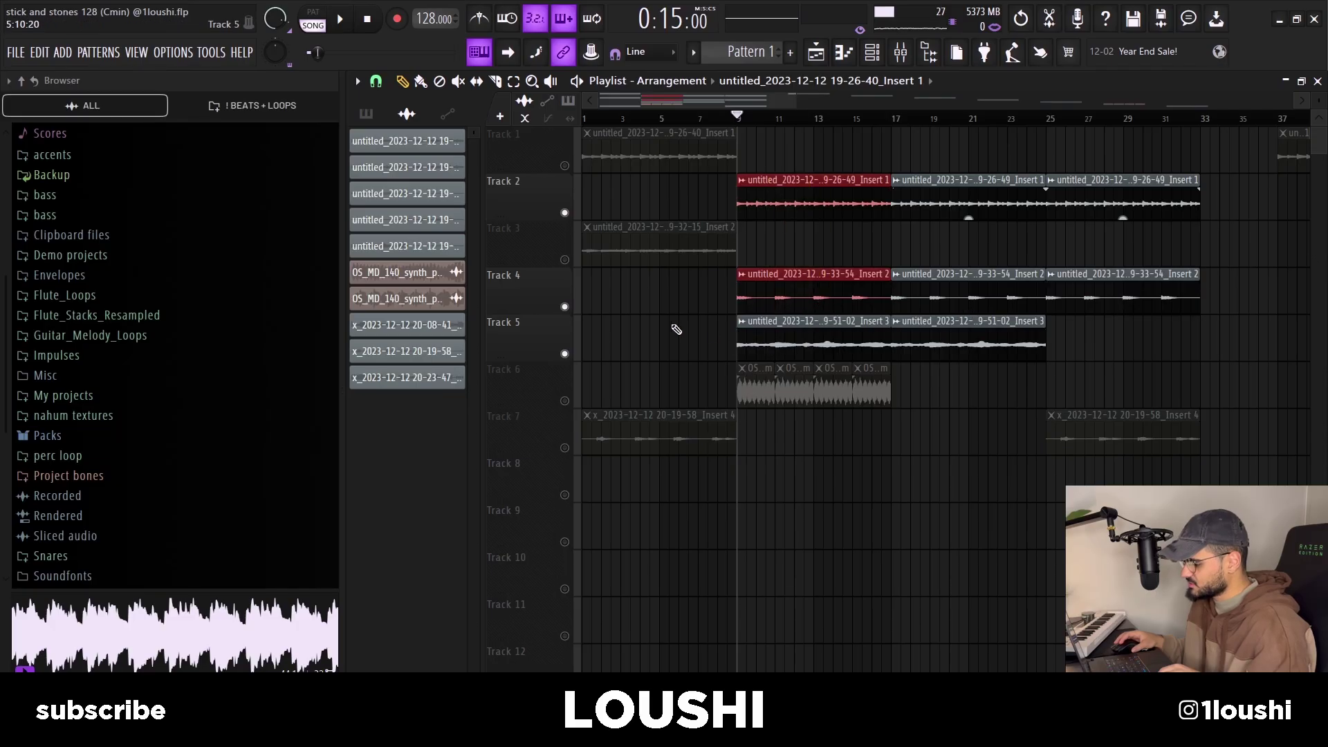
Select the first Track 5 clip in the playlist and open the Analog Lab V #3 notes in the piano roll
drag(676, 332, 836, 335)
click(867, 57)
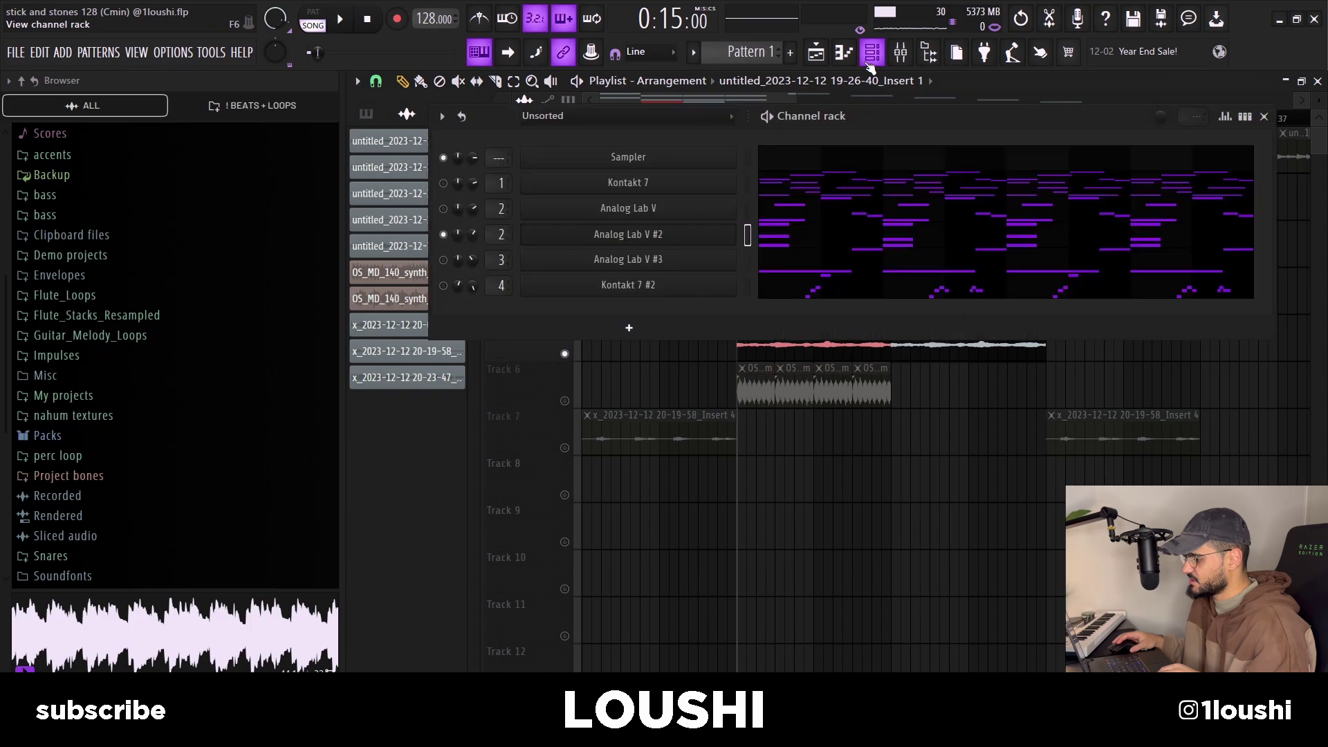
click(695, 260)
drag(870, 315, 821, 188)
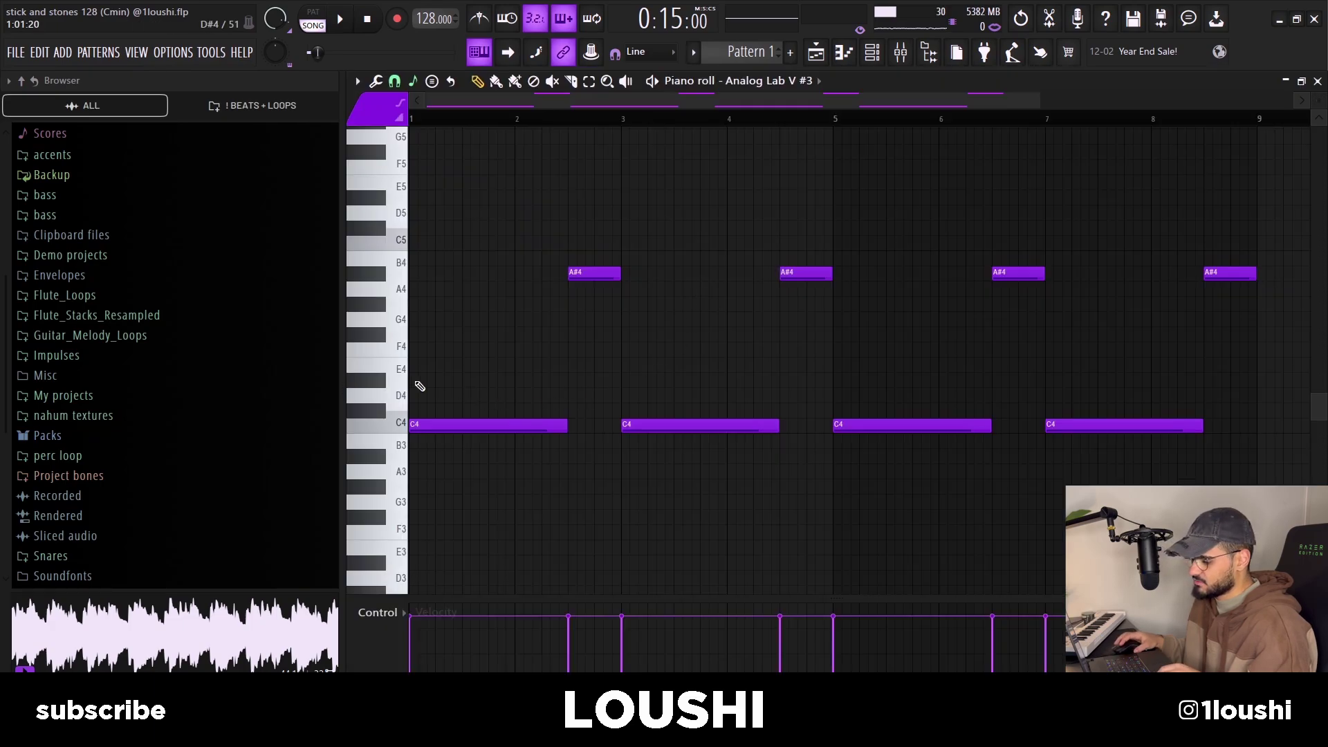
Examine the C4 and A#4 notes of the Analog Lab V #3 part by selecting them, and play it back
drag(417, 377, 489, 447)
ctrl+click(558, 343)
drag(556, 252, 1248, 295)
ctrl+click(1056, 332)
key(space)
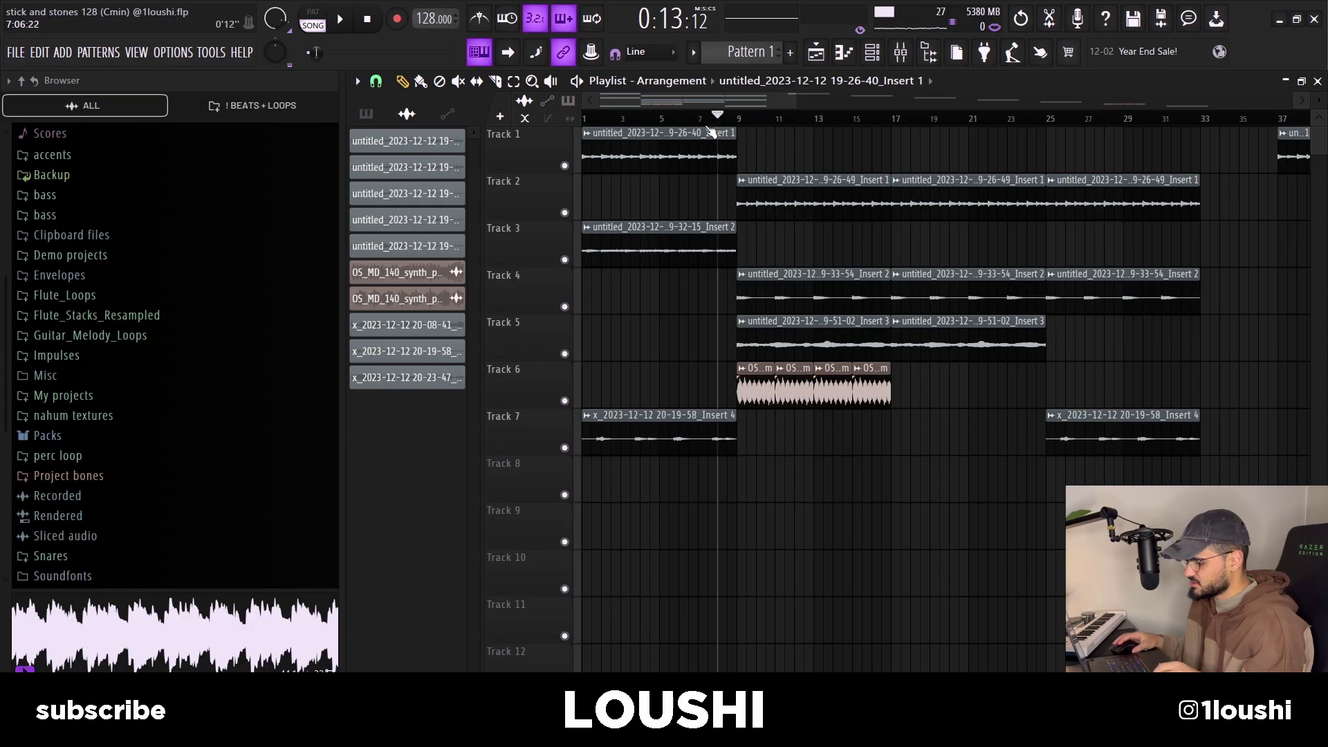
Compare the clips before and after bar 9, and inspect the OS_MD_140_synth_pad_chords_flex_Em sample settings and mixer insert
drag(692, 128, 721, 452)
drag(803, 136, 807, 364)
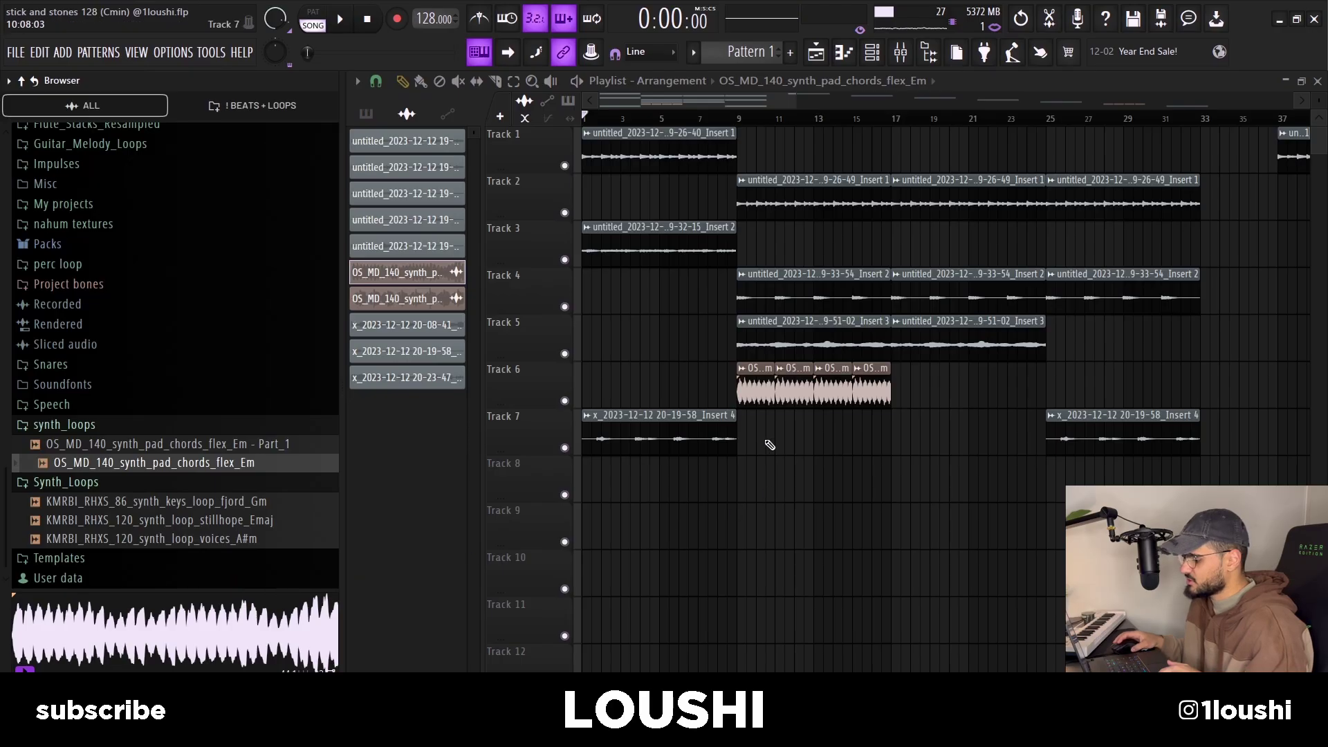
double_click(498, 485)
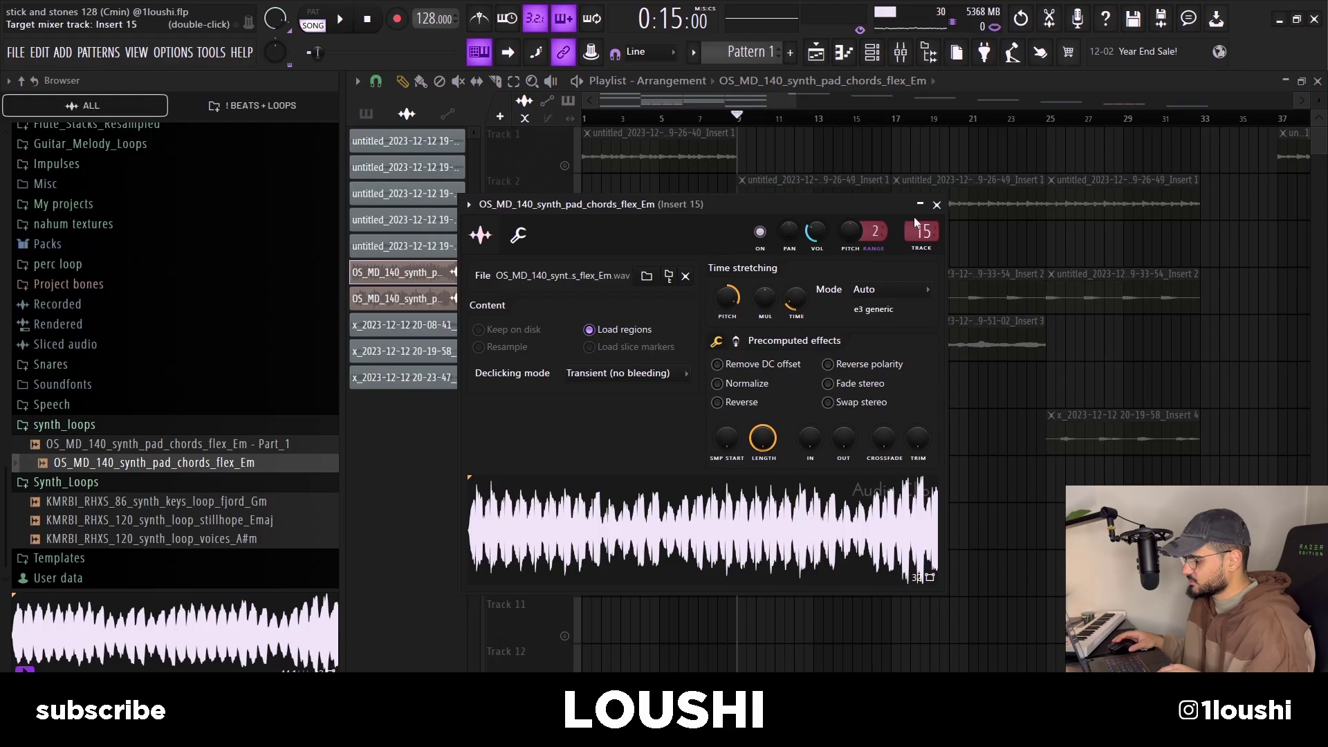
click(899, 60)
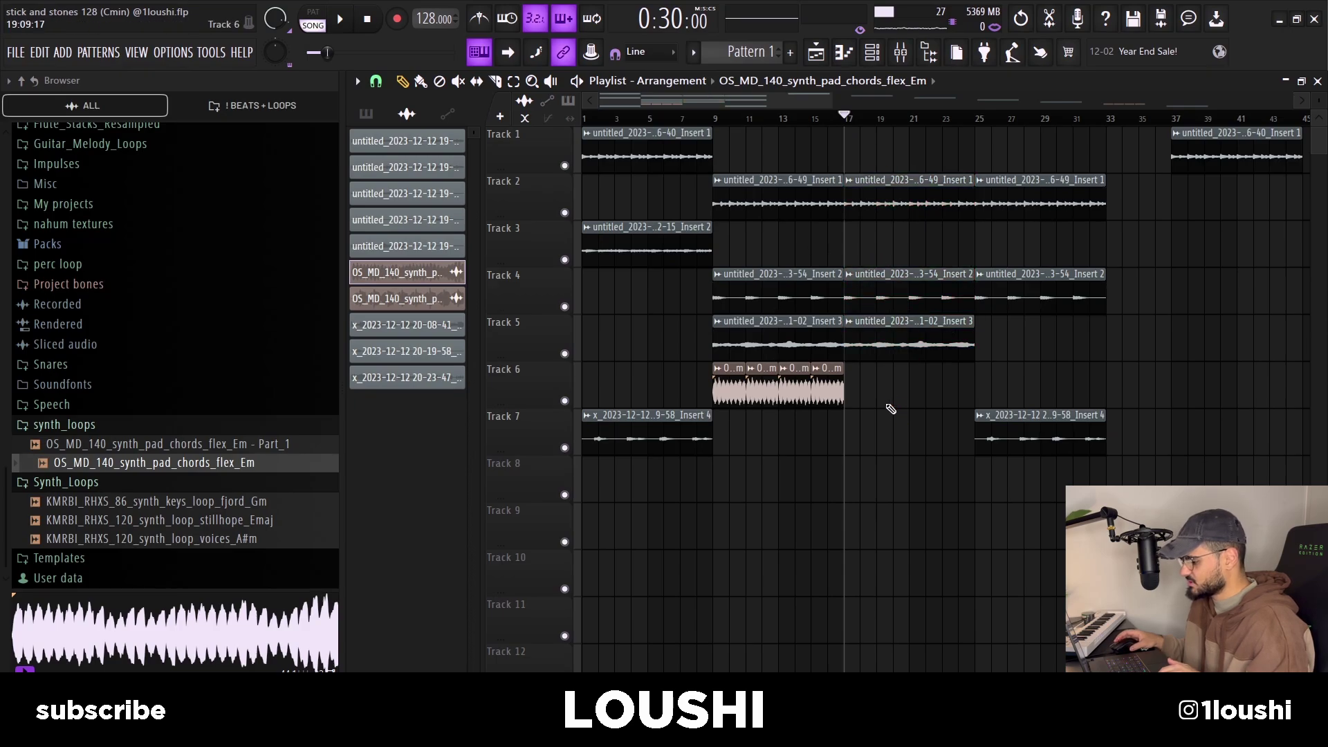
Highlight the four synth pad clips on Track 6, play the arrangement from bar 17, and clear the selection
drag(737, 393, 720, 393)
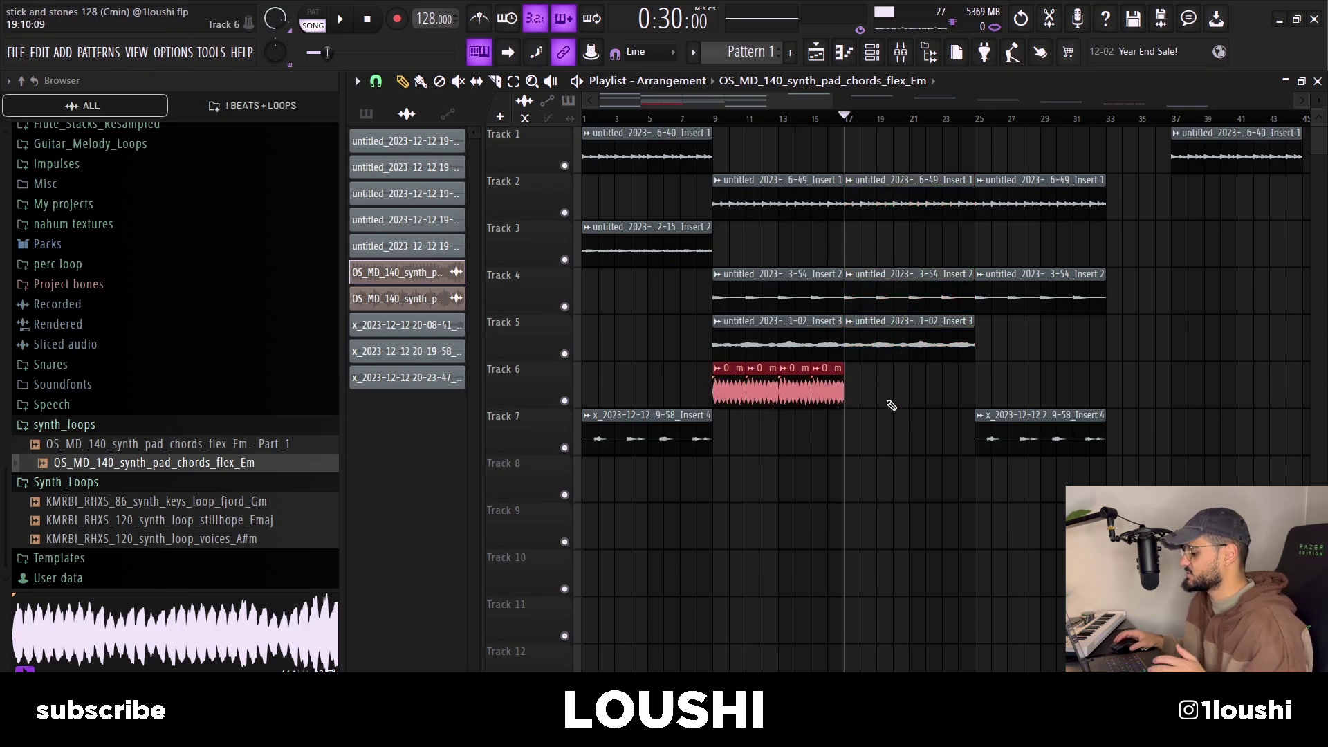
key(space)
key(ctrl+d)
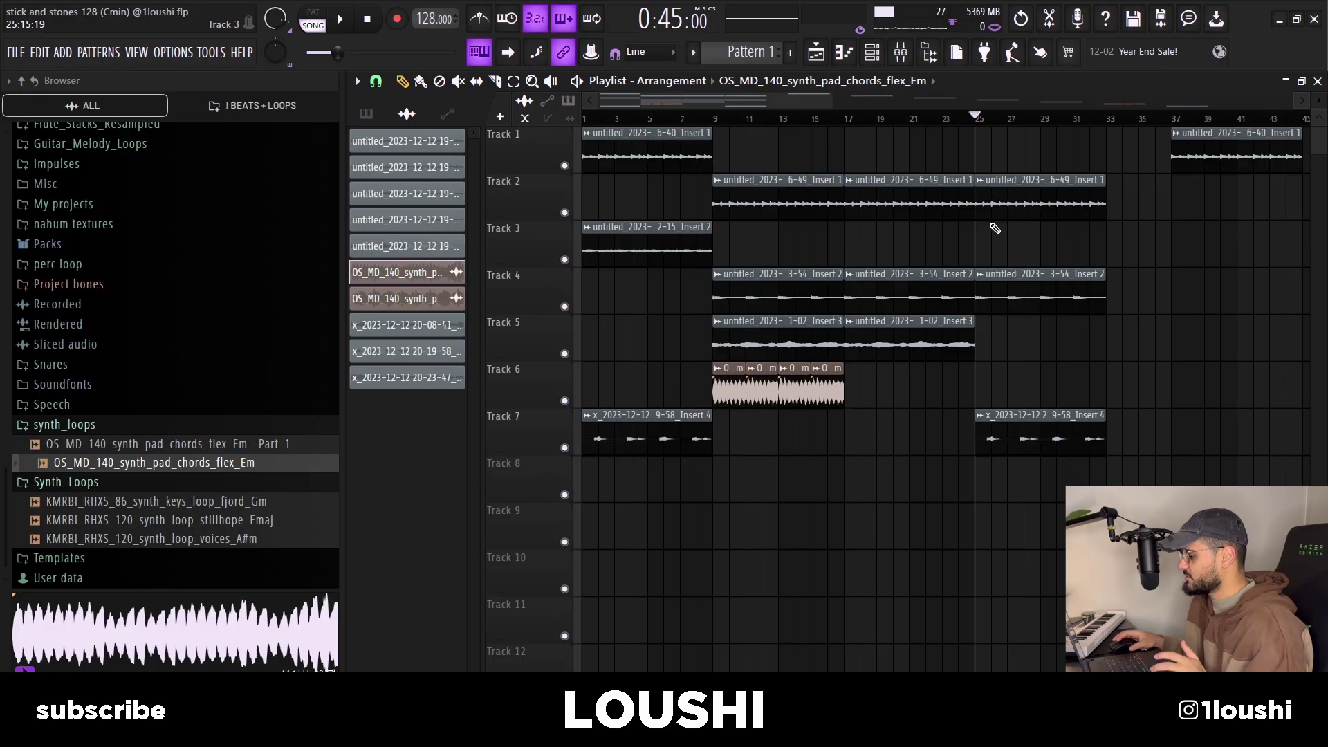
Highlight the Track 2 clip at bar 25 and the separated stem clips from bar 37 onward, and clear the selection
drag(1034, 178, 1036, 217)
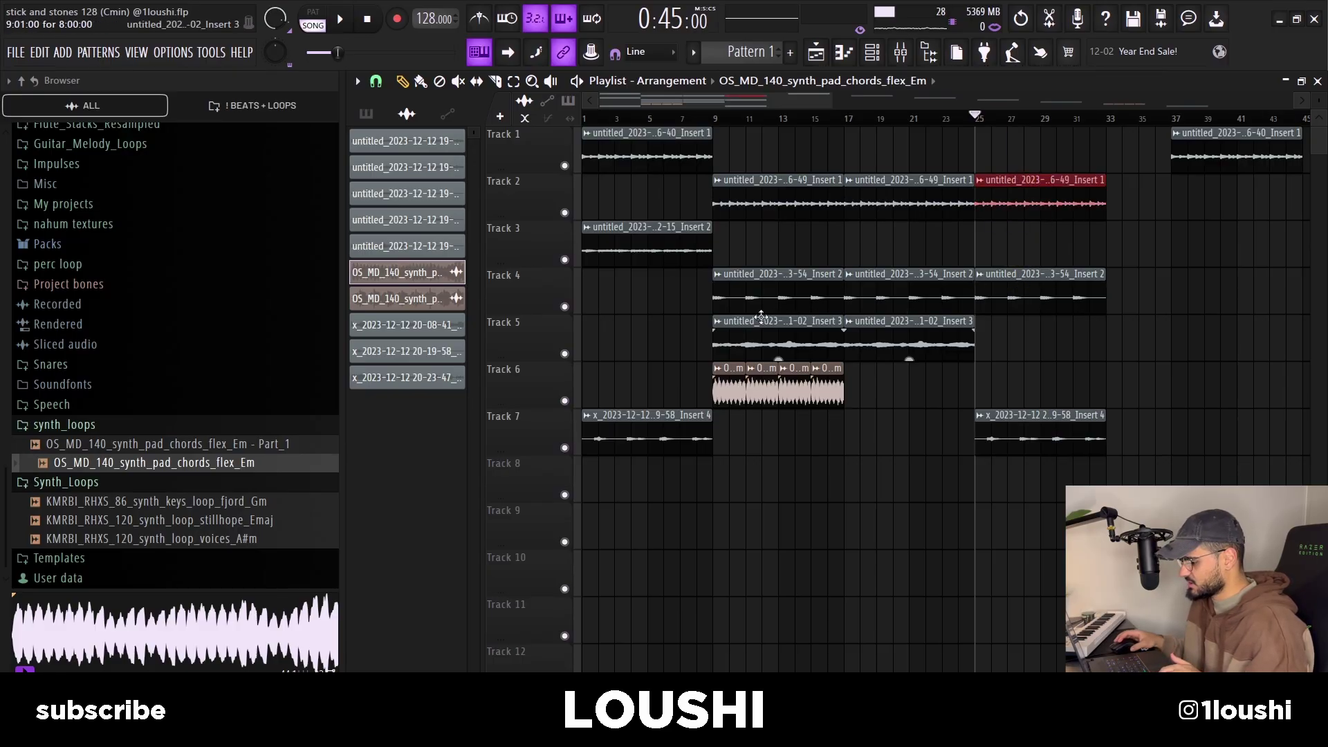
key(s)
key(alt+s)
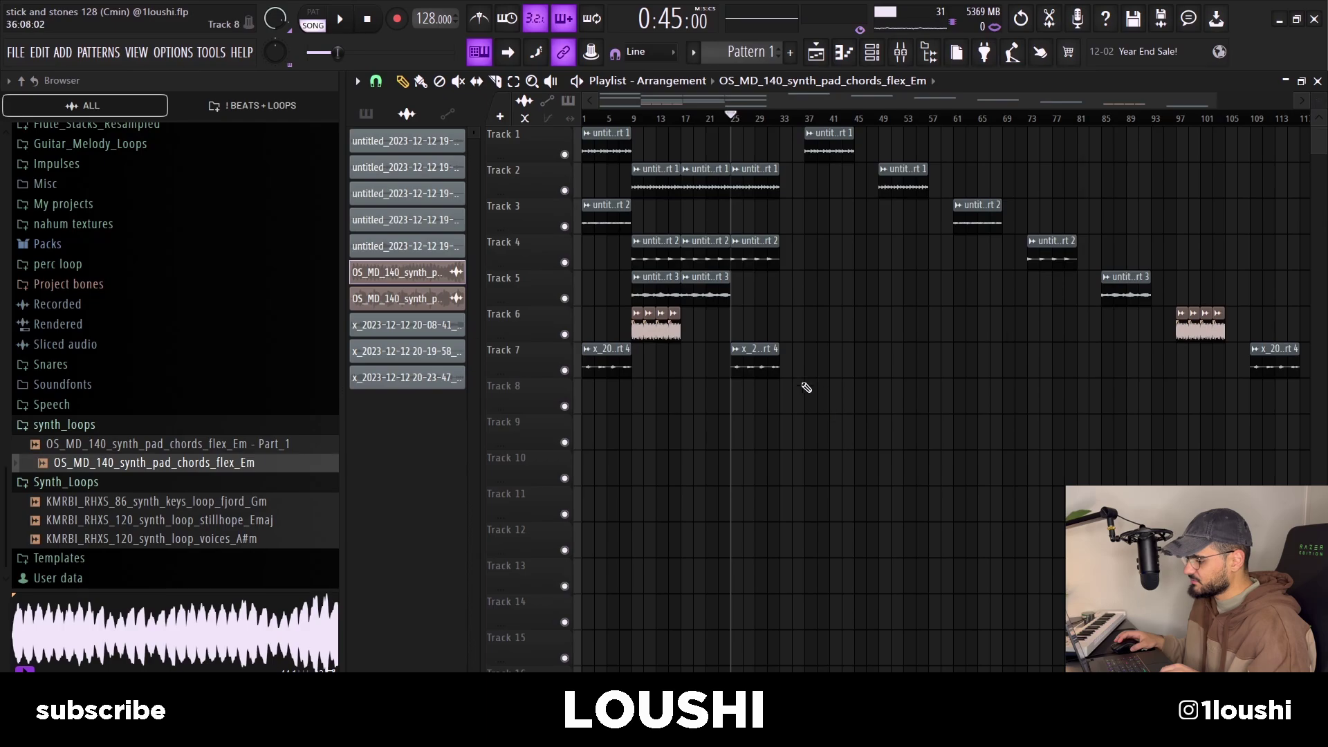
drag(794, 127, 1300, 373)
key(ctrl+d)
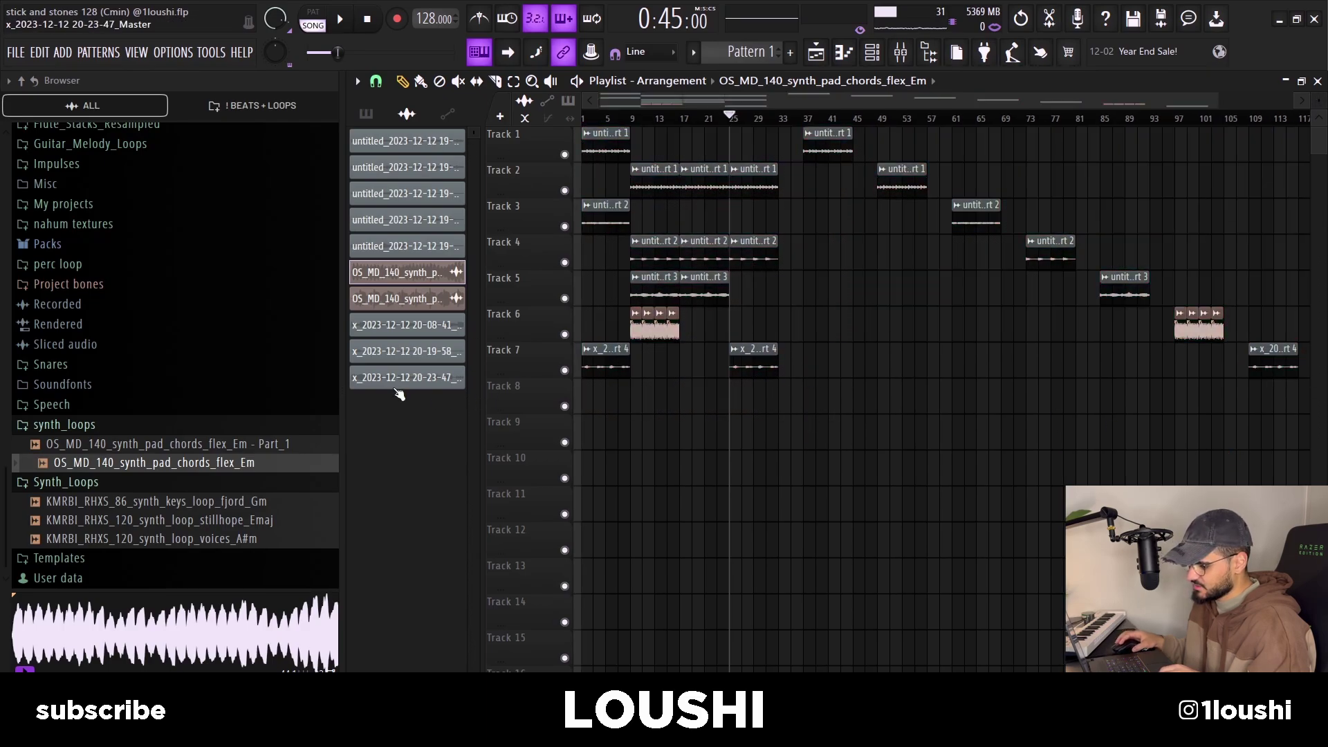
drag(399, 385, 585, 432)
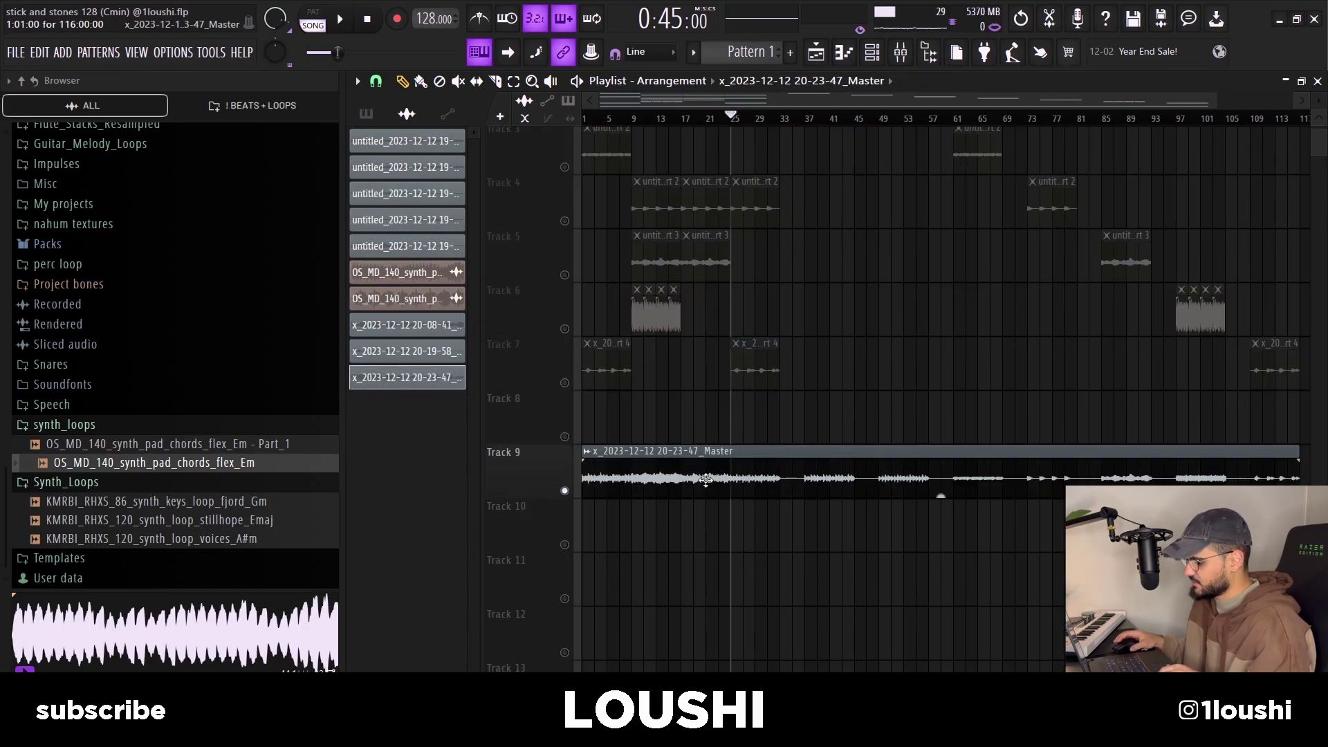
double_click(706, 479)
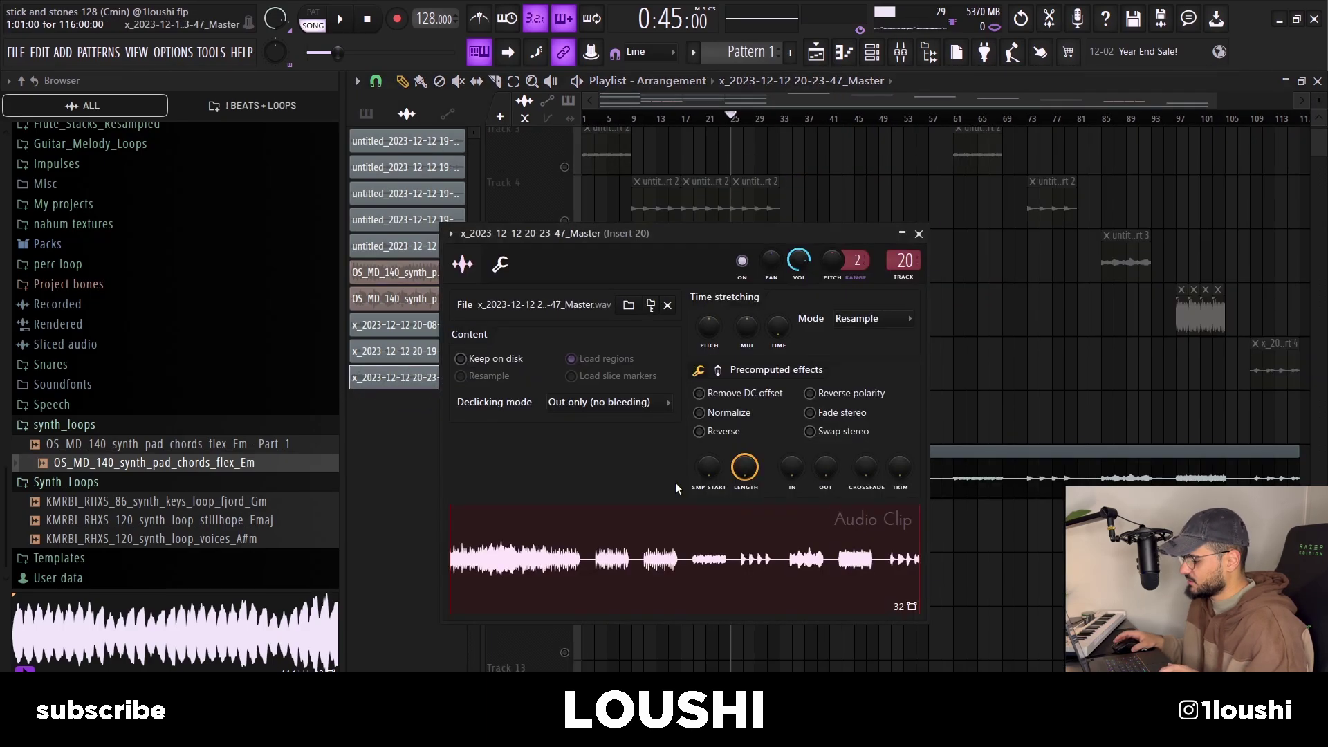
click(900, 54)
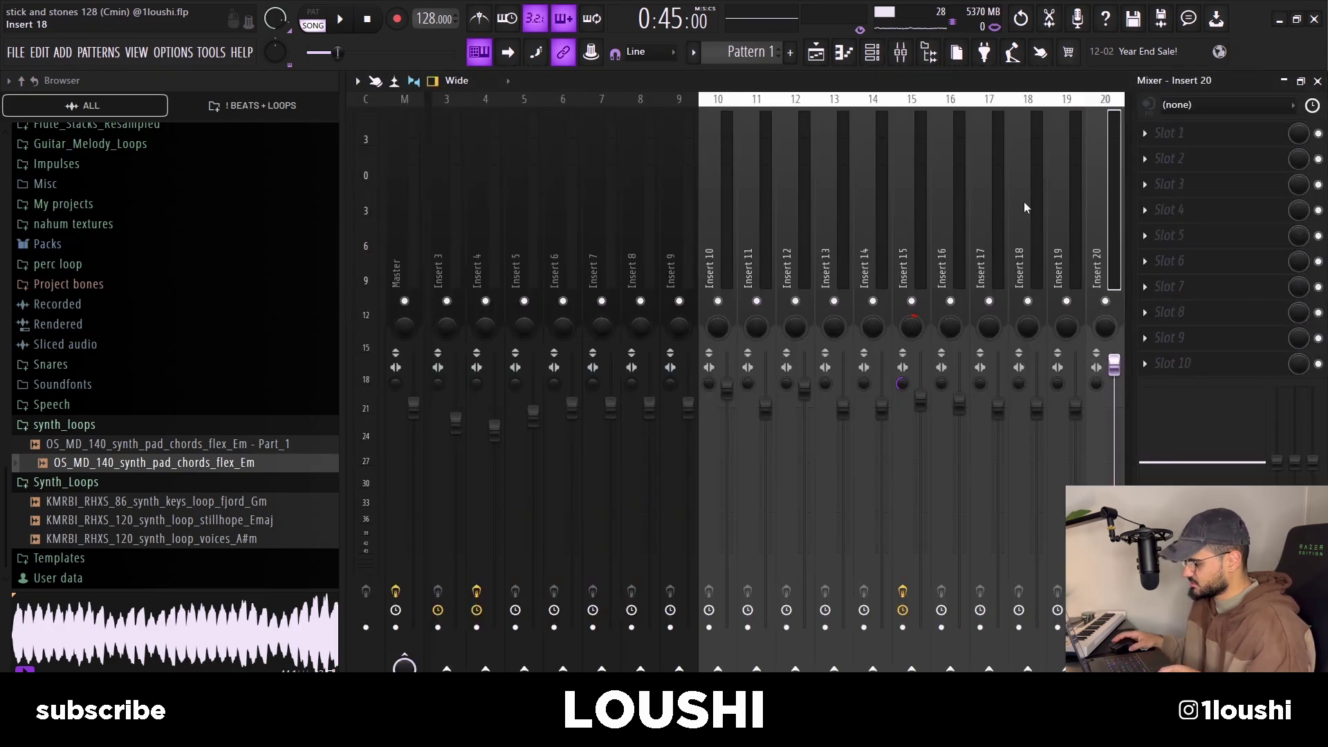
click(1018, 648)
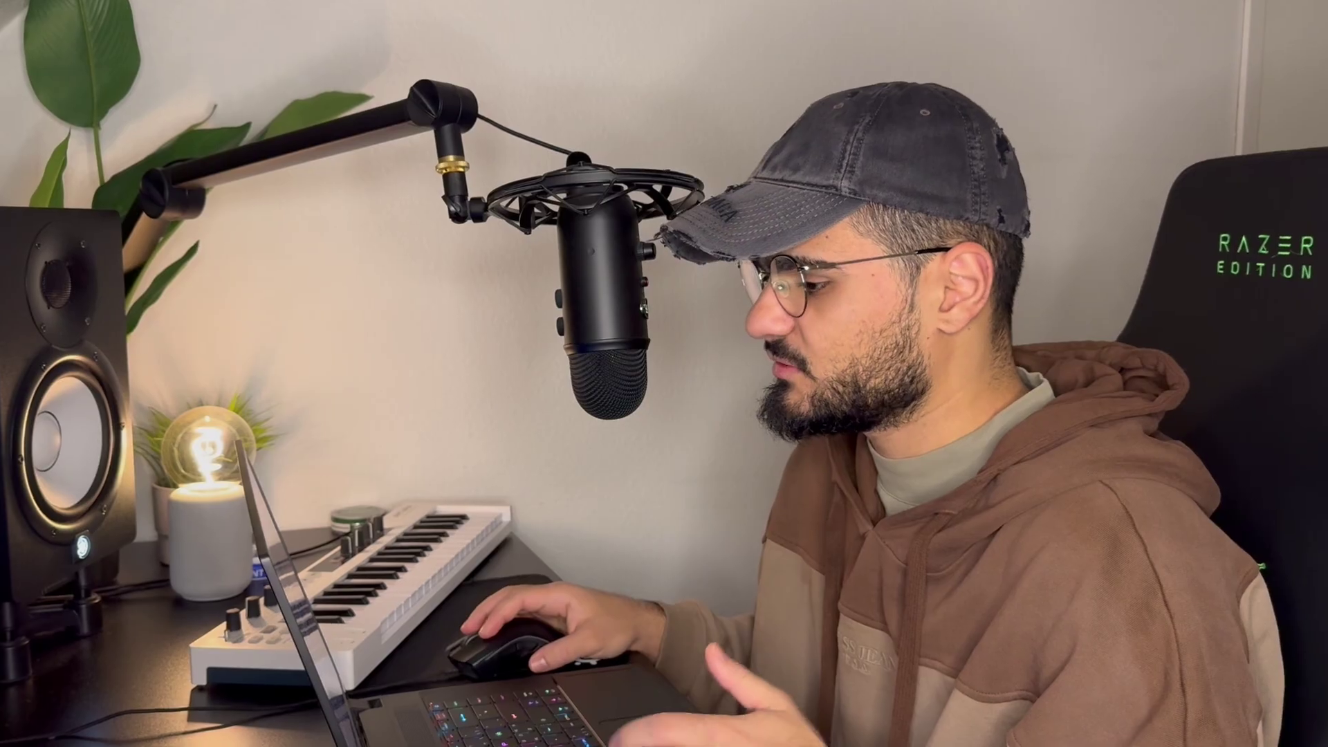